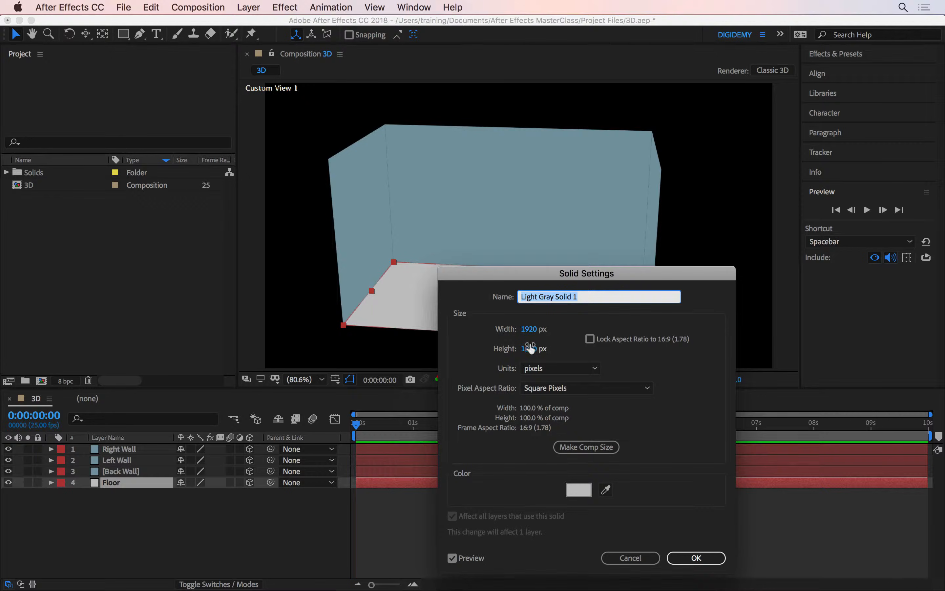
- Set the height of the Floor layer's solid to 4000 px
left_click_drag(529, 349, 532, 349)
left_click(532, 349)
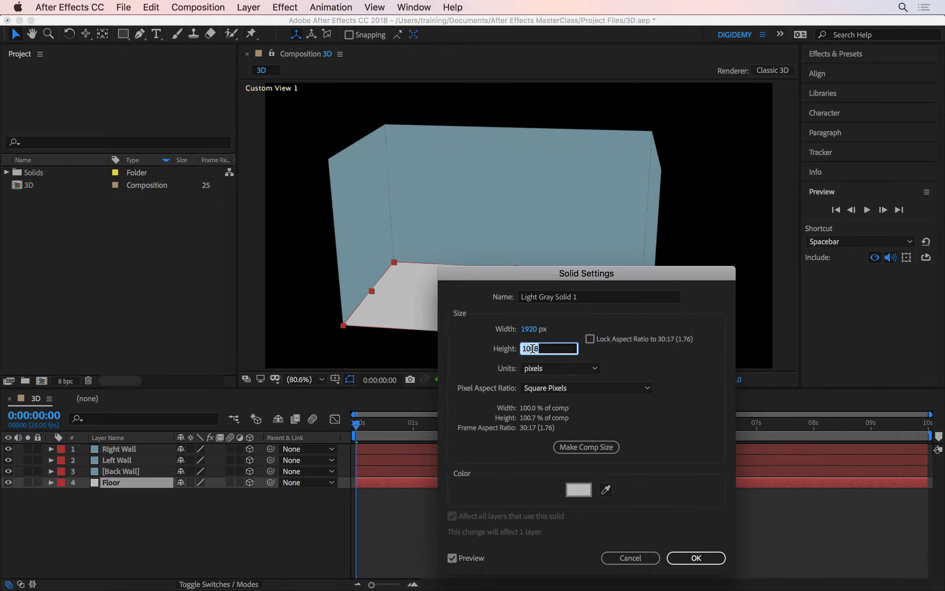
type("4000")
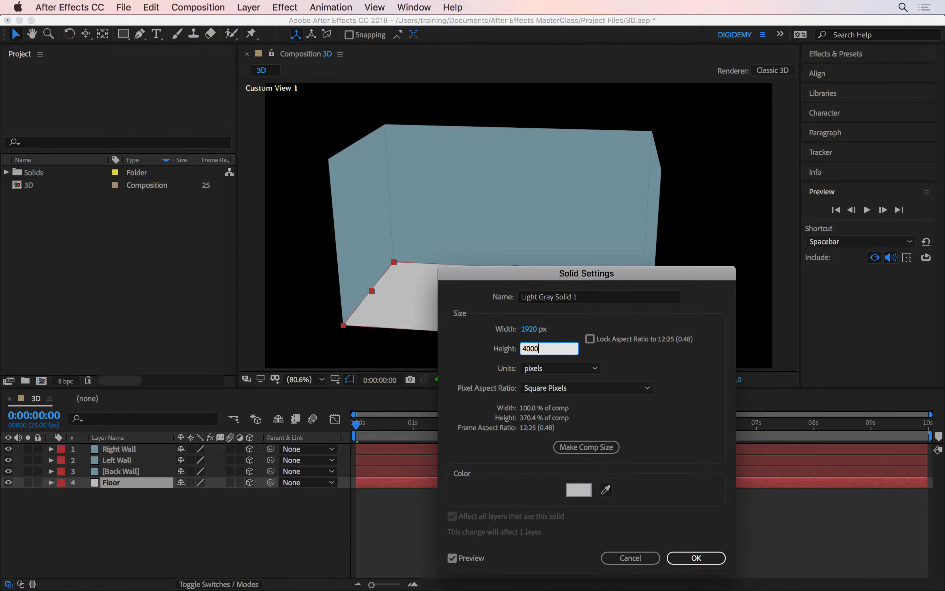
key("Return")
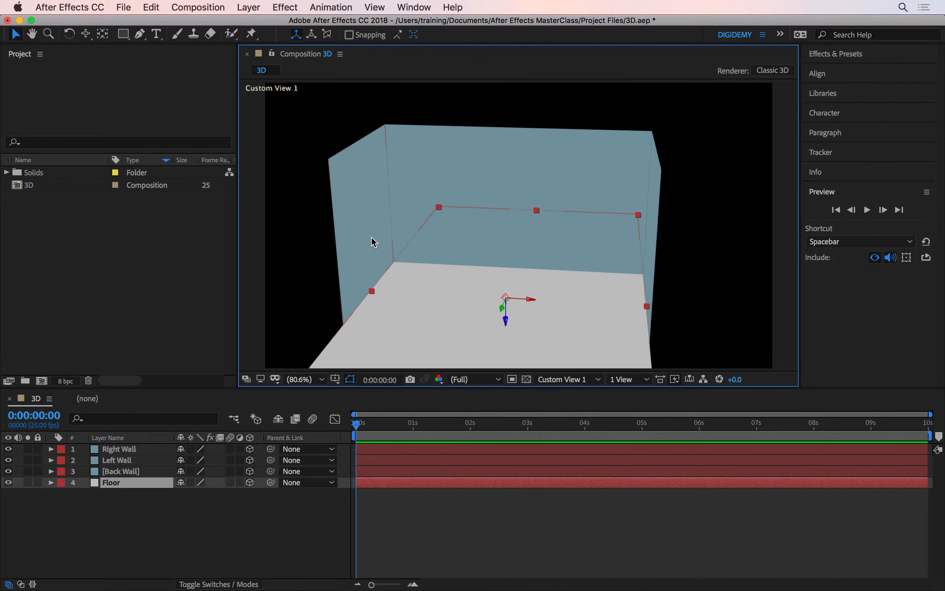
- Set the width of the Left Wall layer's solid to 4000 px, creating a new solid for that layer
left_click(370, 244)
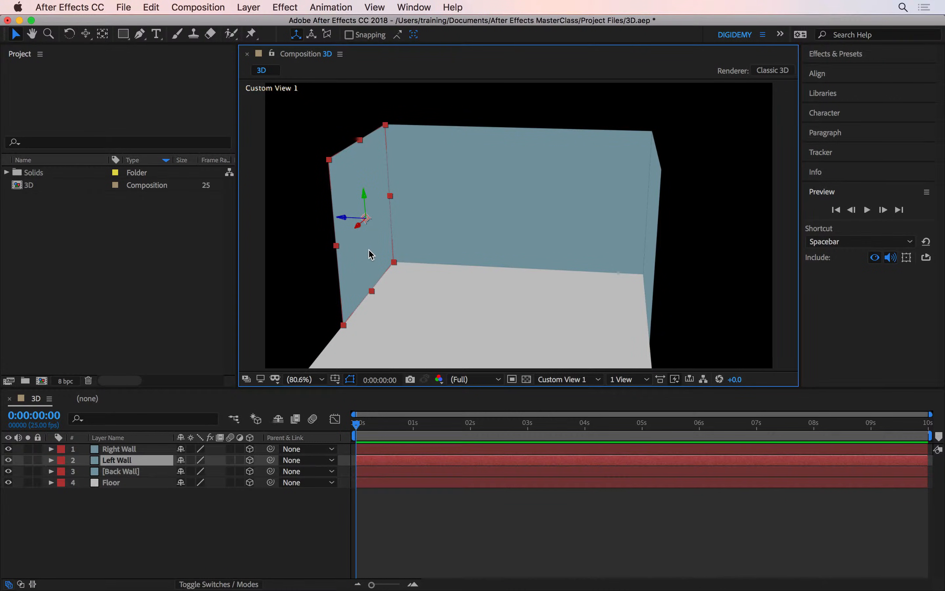
key("super+shift+y")
double_click(543, 328)
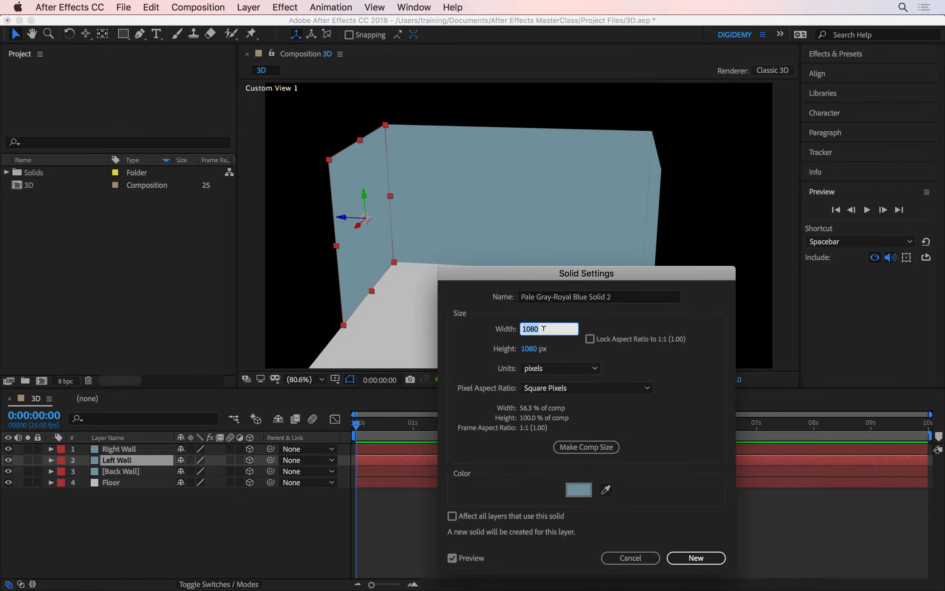
type("4000")
key("Return")
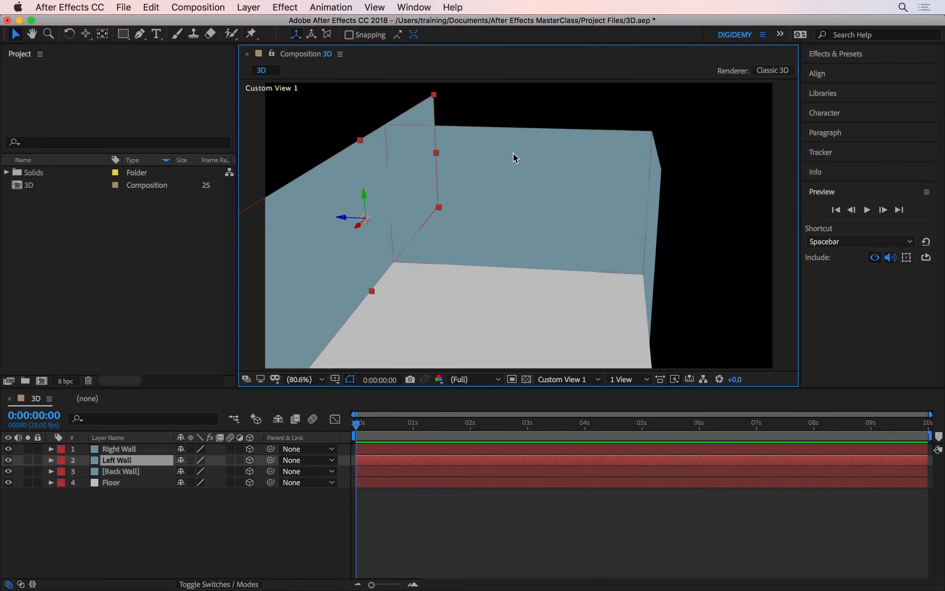
- Set the width of the Right Wall layer's solid to 4000 px
left_click(660, 233)
left_click(659, 240)
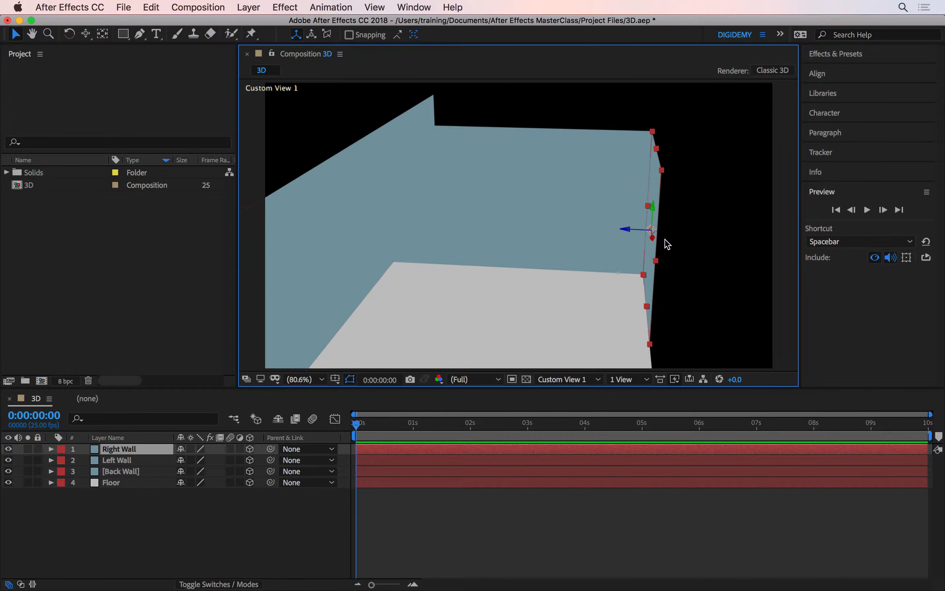
key("super+shift+y")
double_click(568, 328)
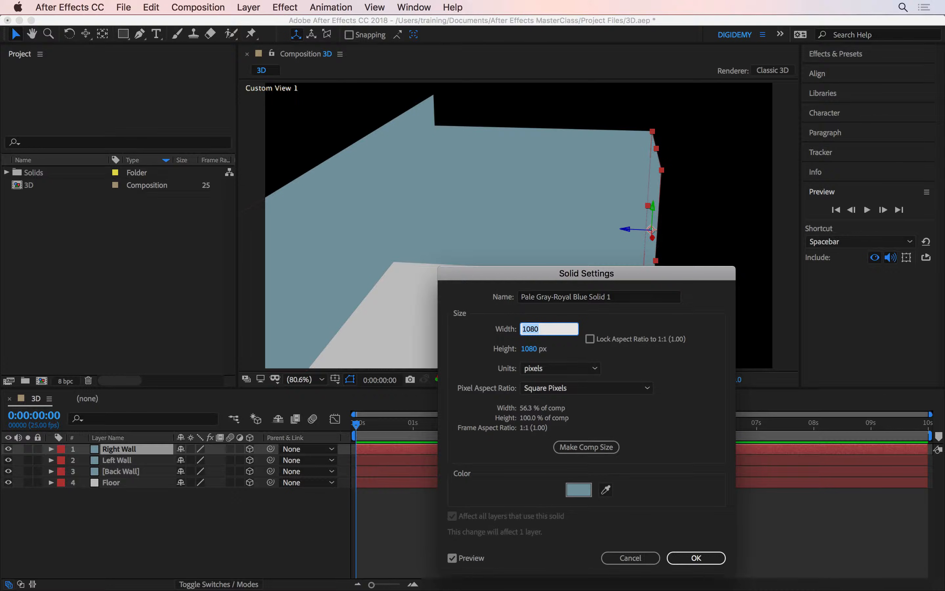
type("4000")
key("Return")
- Move the Back Wall to the far end of the lengthened floor and side walls
left_click(526, 263)
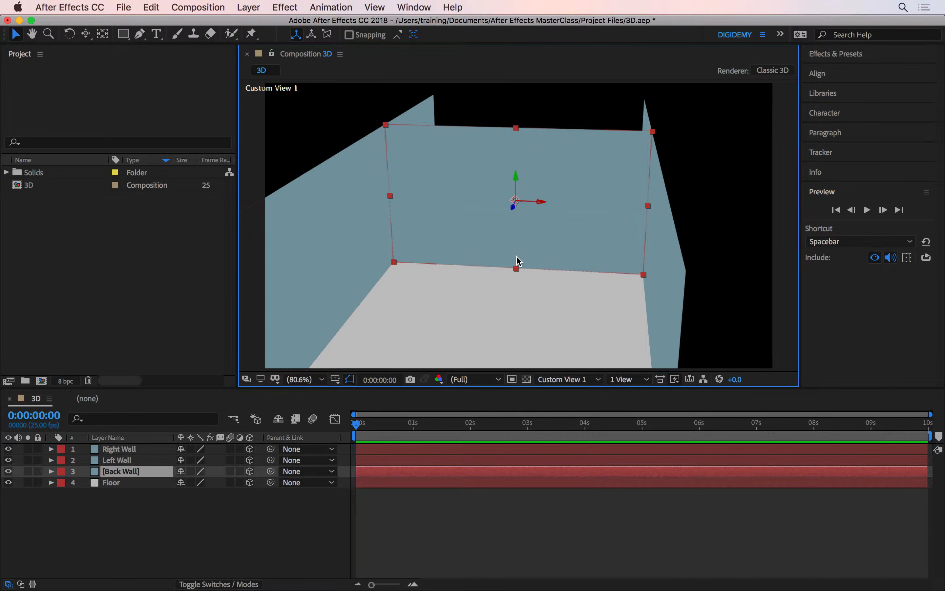
left_click_drag(523, 254, 538, 209)
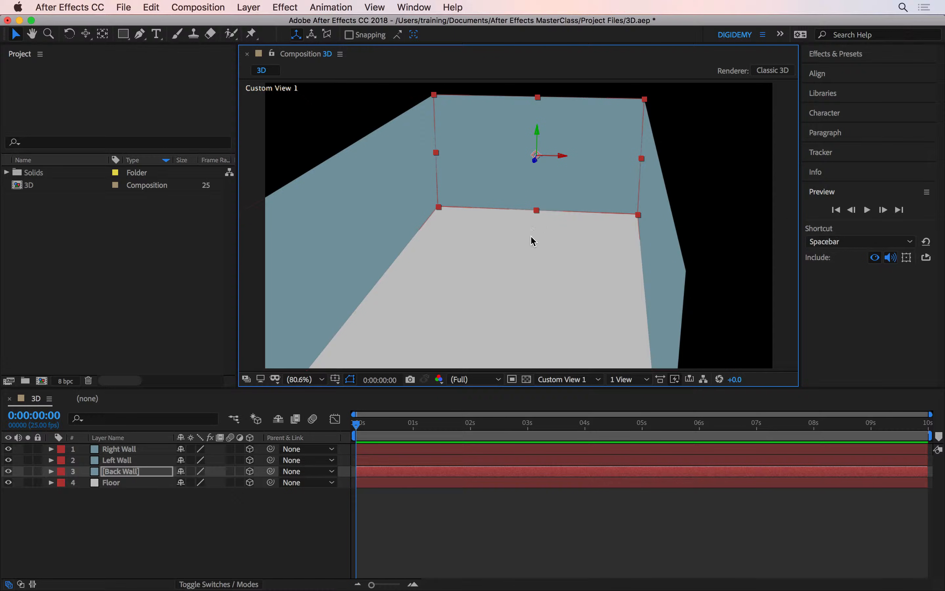
key("c")
key("c")
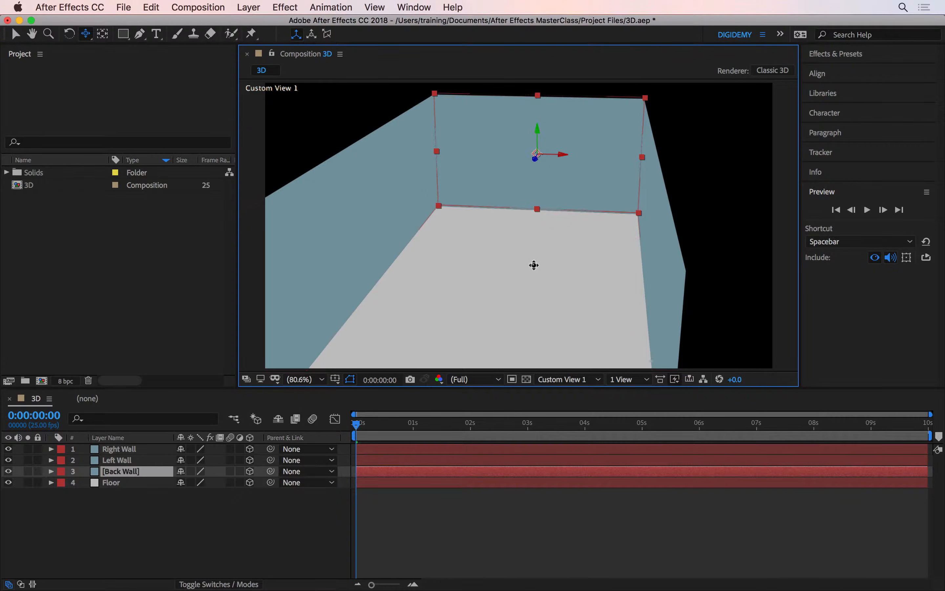
left_click_drag(533, 264, 466, 299)
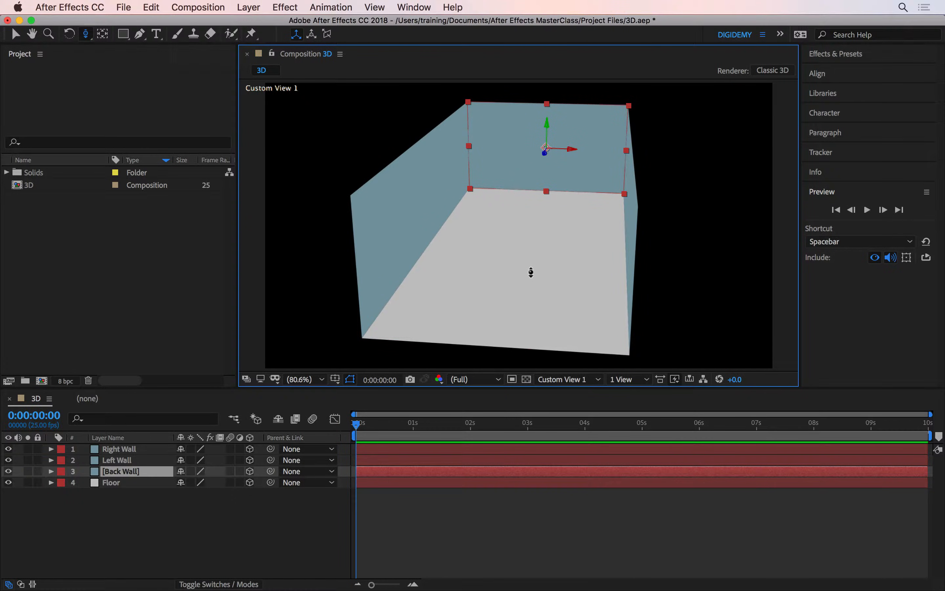
- Create a text layer reading DIGIDEMY in the composition and make it a 3D layer
left_click(156, 35)
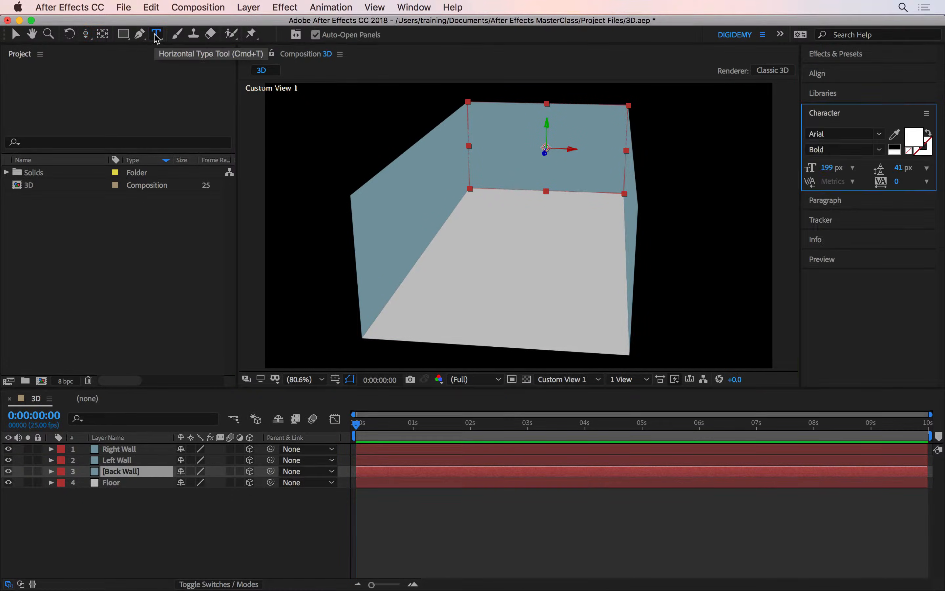
double_click(157, 34)
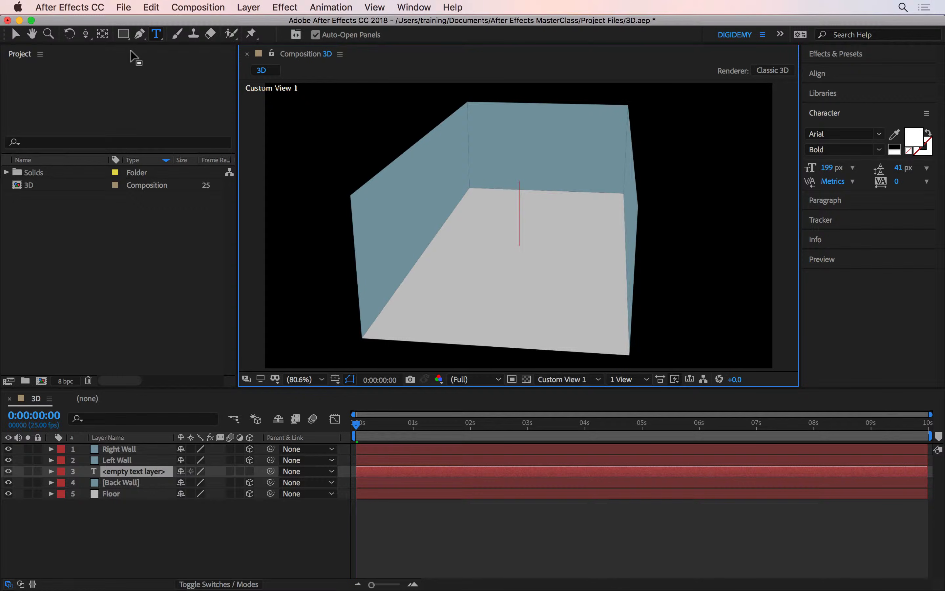
type("DIGIDEMY")
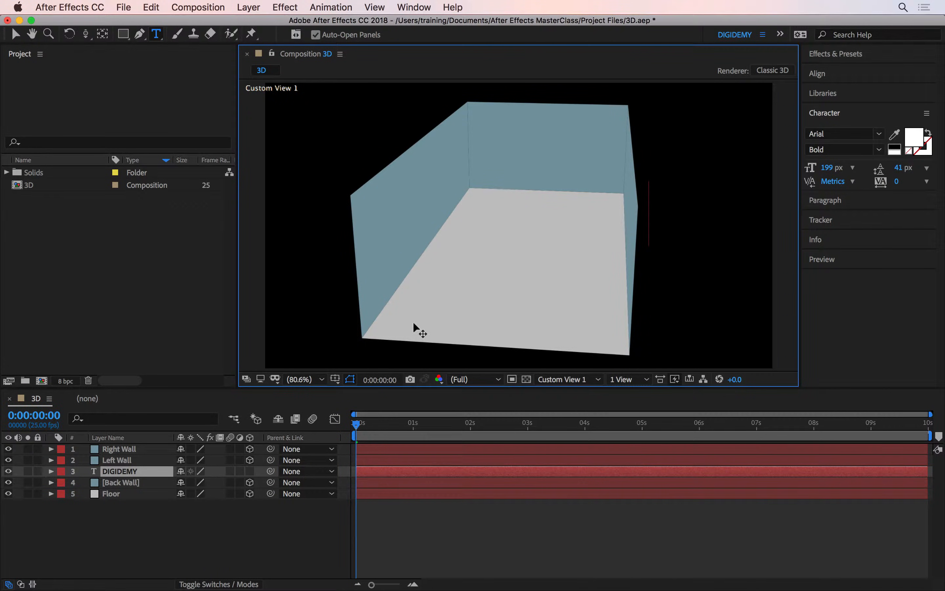
left_click(249, 471)
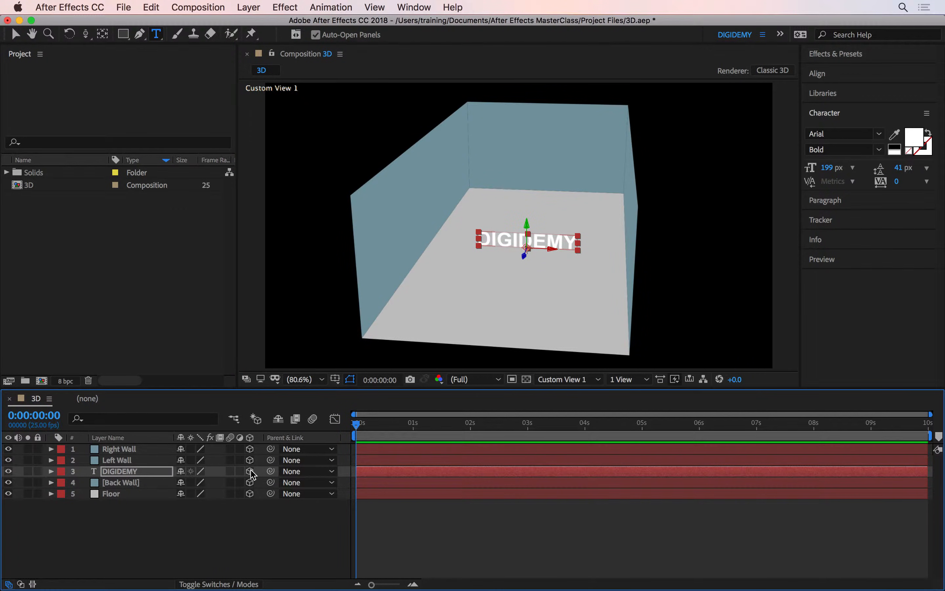
- Set the DIGIDEMY text's font size to 276 px and push it back along Z toward the back wall
key("v")
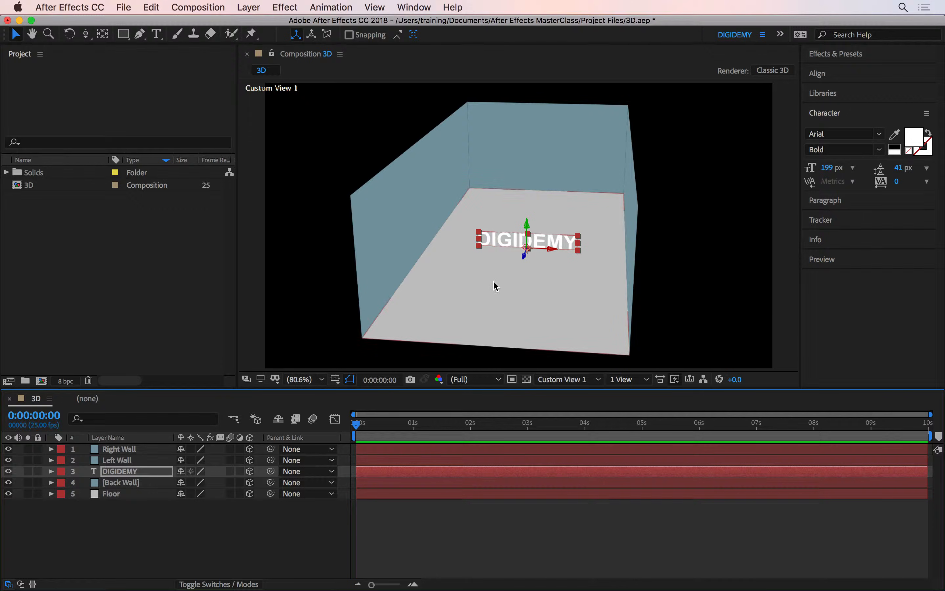
left_click(828, 116)
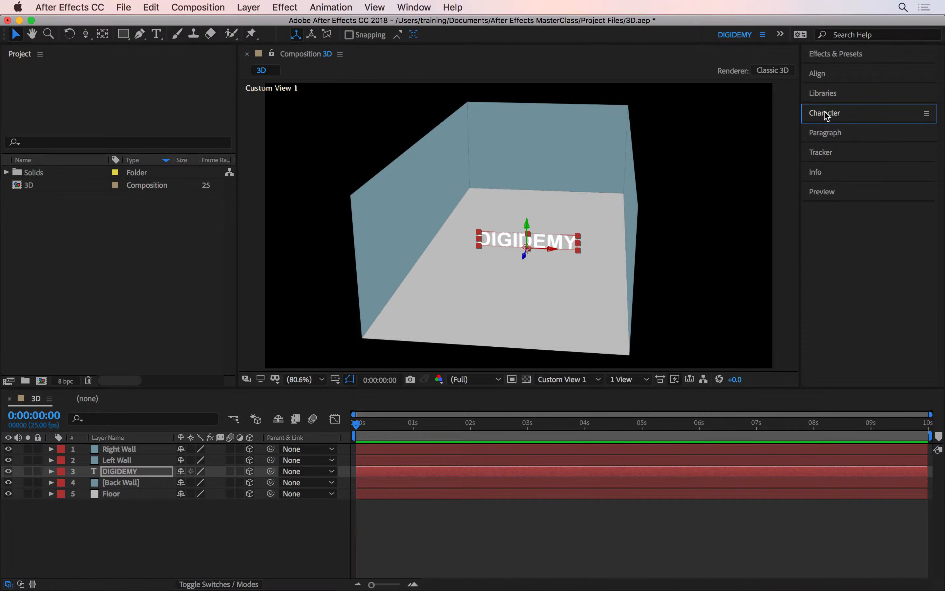
left_click_drag(827, 171, 881, 171)
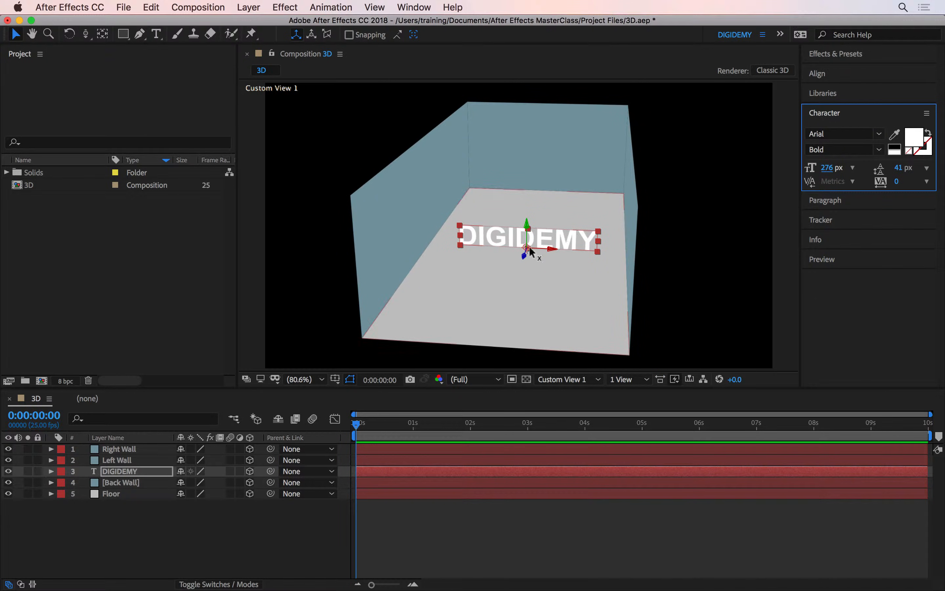
left_click_drag(527, 258, 591, 154)
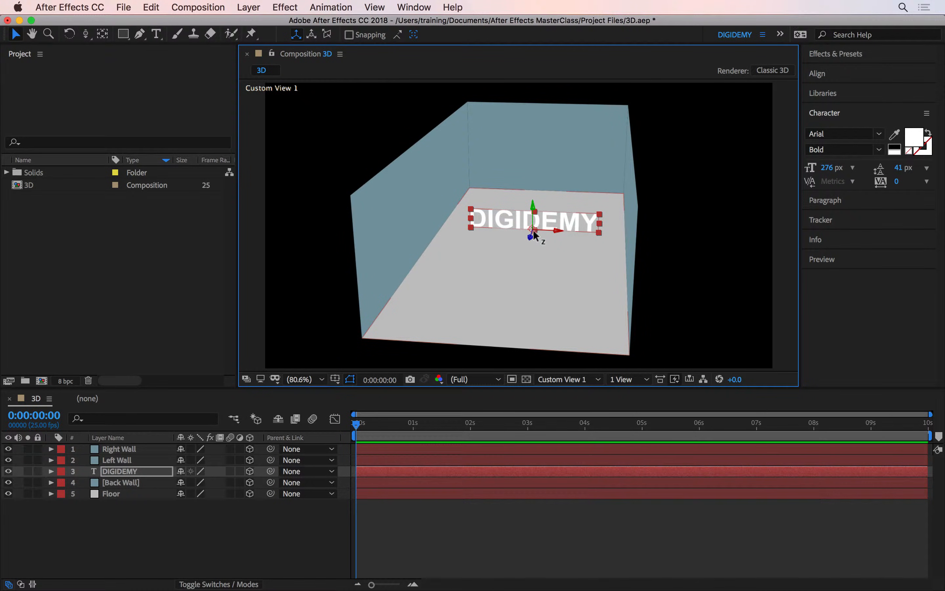
left_click_drag(533, 230, 614, 124)
- Reframe the custom view to examine the DIGIDEMY text close up on the floor of the room
key("c")
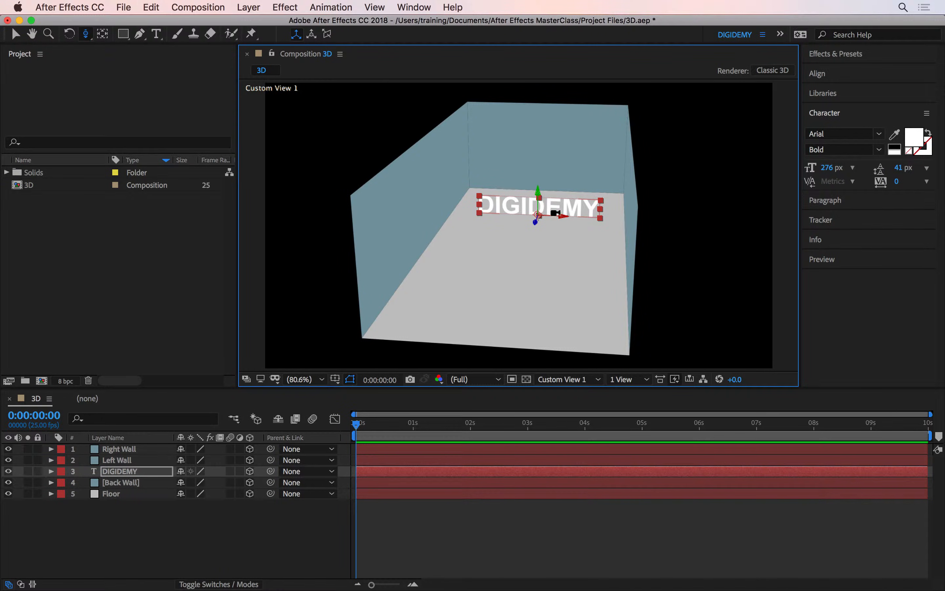
key("c")
key("c")
key("c")
left_click_drag(554, 214, 672, 111)
key("c")
key("c")
key("c")
left_click_drag(604, 176, 544, 238)
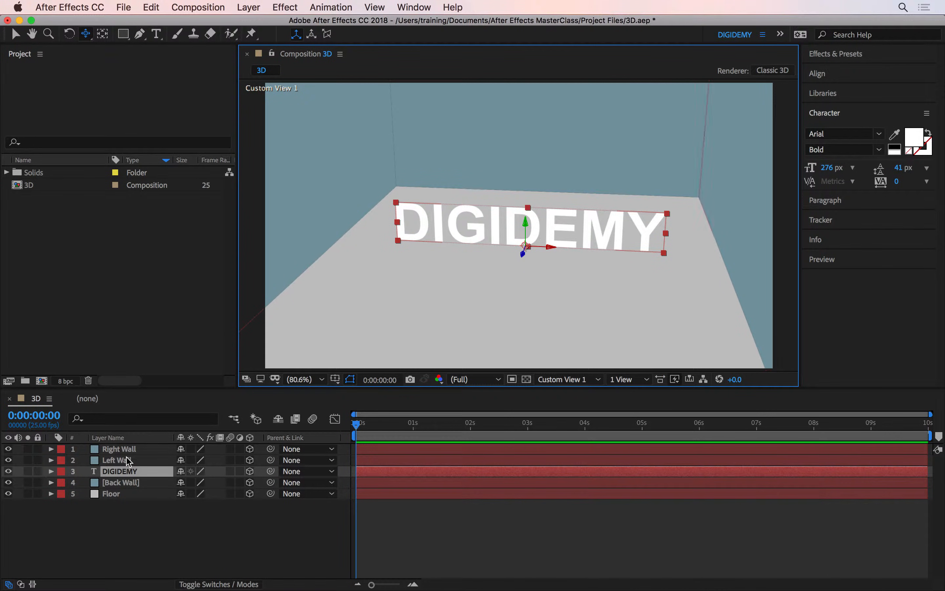
- Move the DIGIDEMY layer to the top of the layer stack and set its X Rotation to -90°
left_click_drag(130, 470, 139, 443)
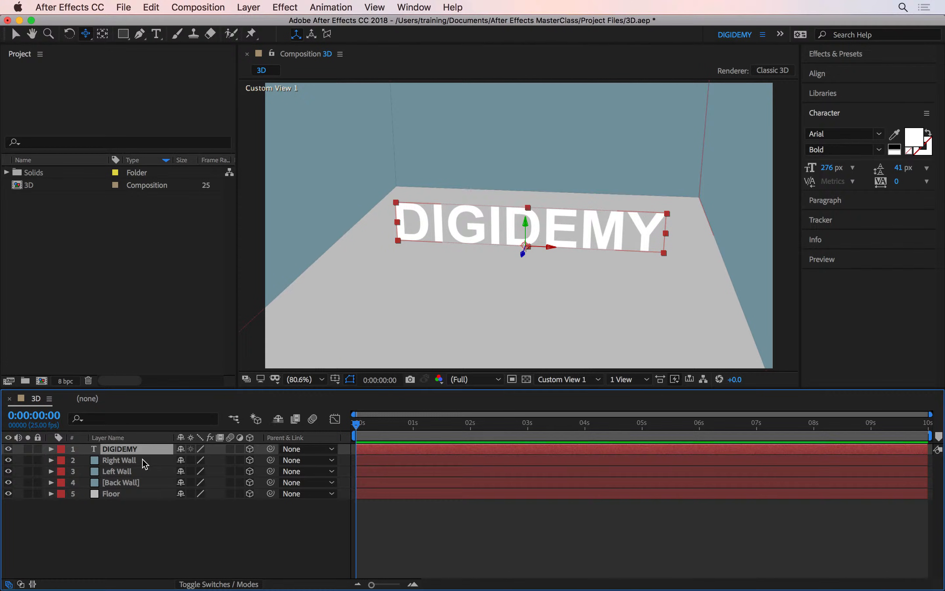
key("r")
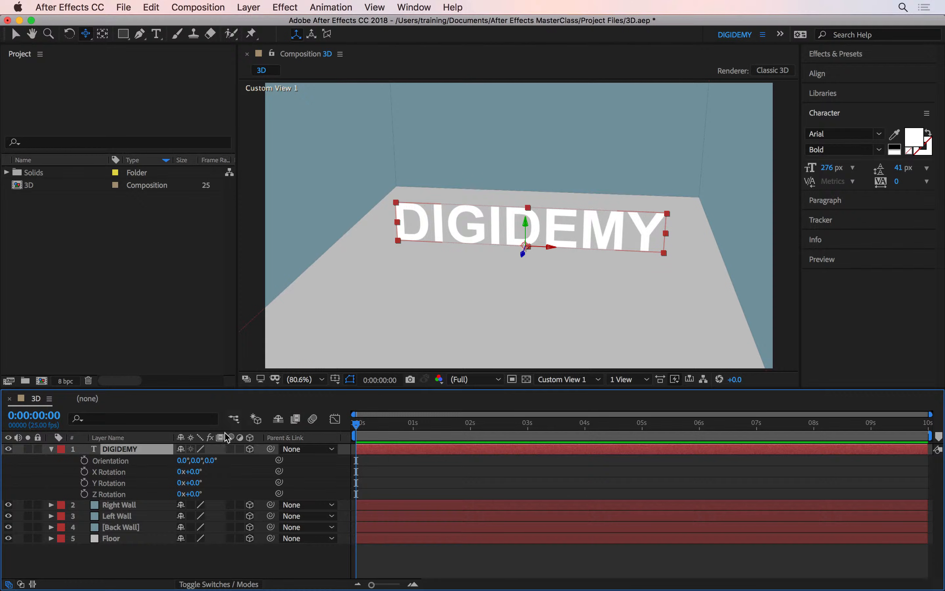
left_click(121, 471)
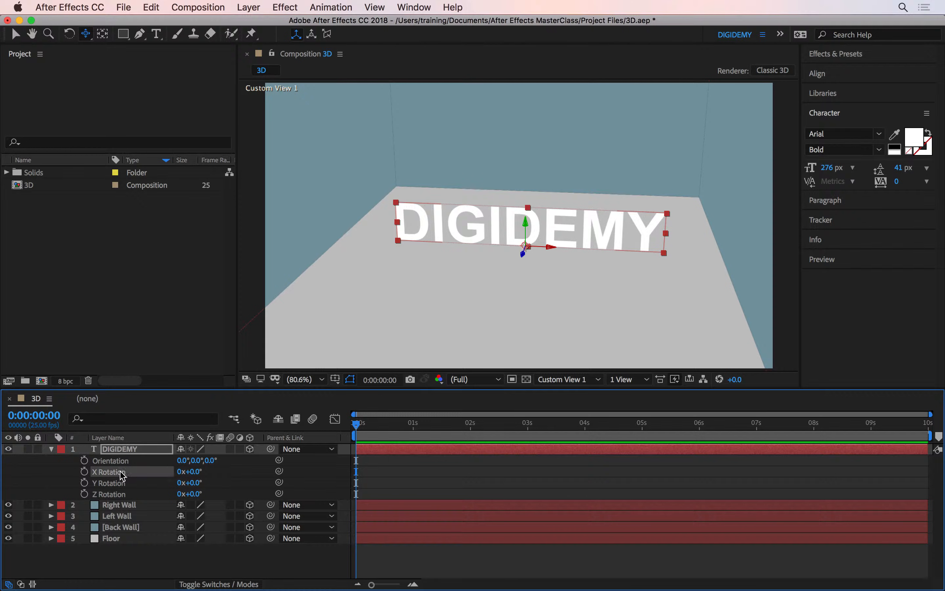
left_click_drag(188, 471, 152, 483)
left_click(195, 472)
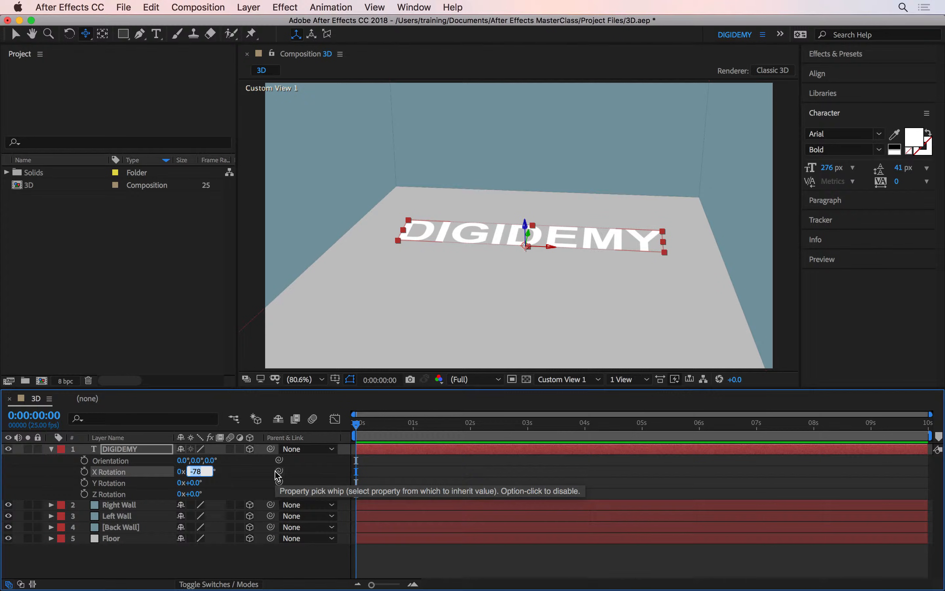
type("-90")
key("Return")
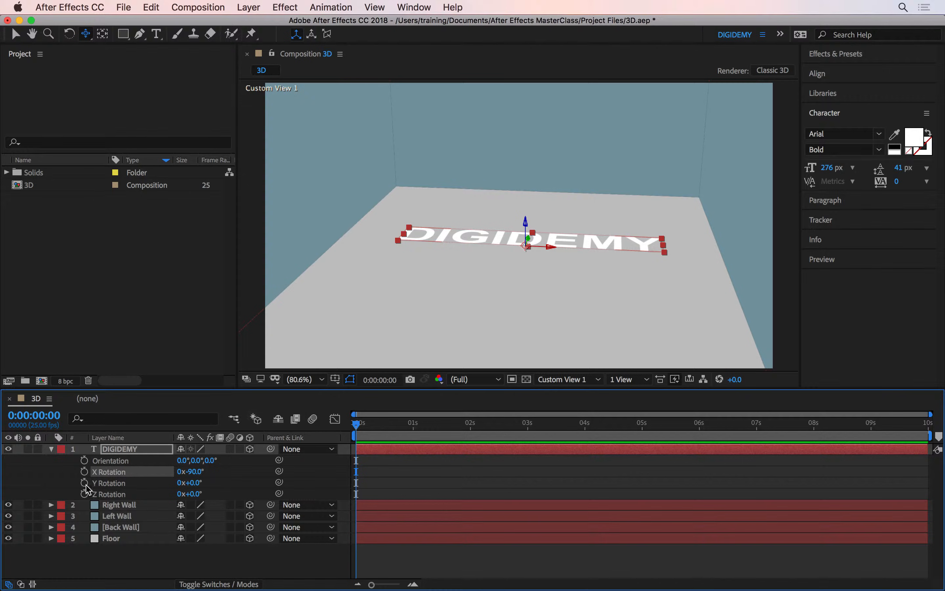
- Keyframe the DIGIDEMY layer's X Rotation at -90° on the first frame and 0° at frame 10
left_click(84, 472)
left_click(379, 433)
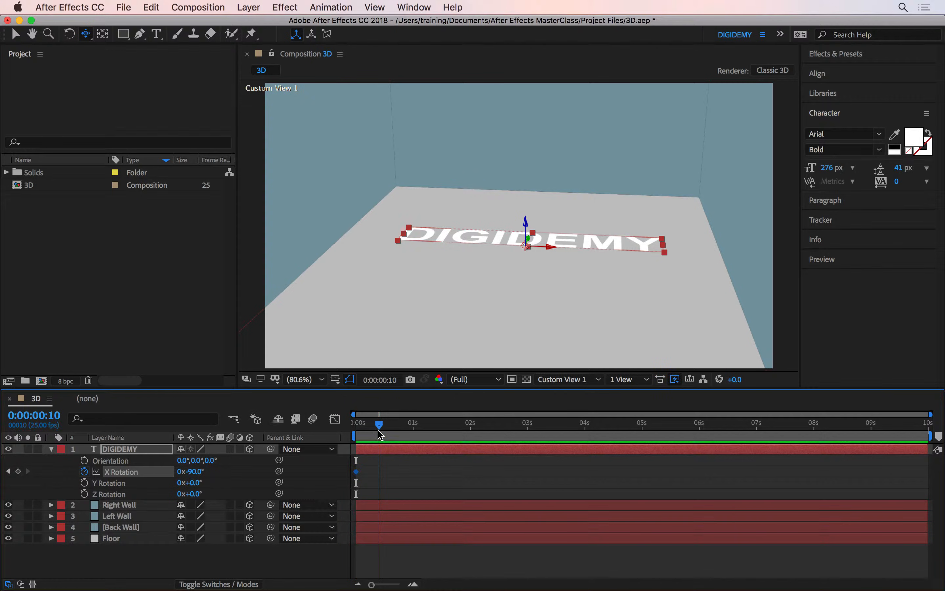
left_click(193, 472)
type("0")
key("Return")
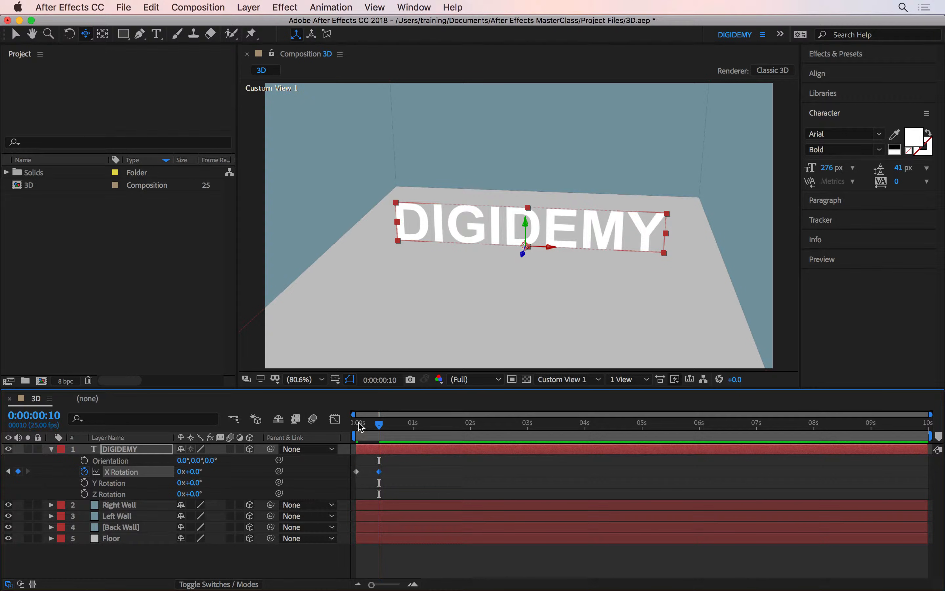
- Preview the text's rotation and apply Easy Ease to both X Rotation keyframes
left_click(360, 426)
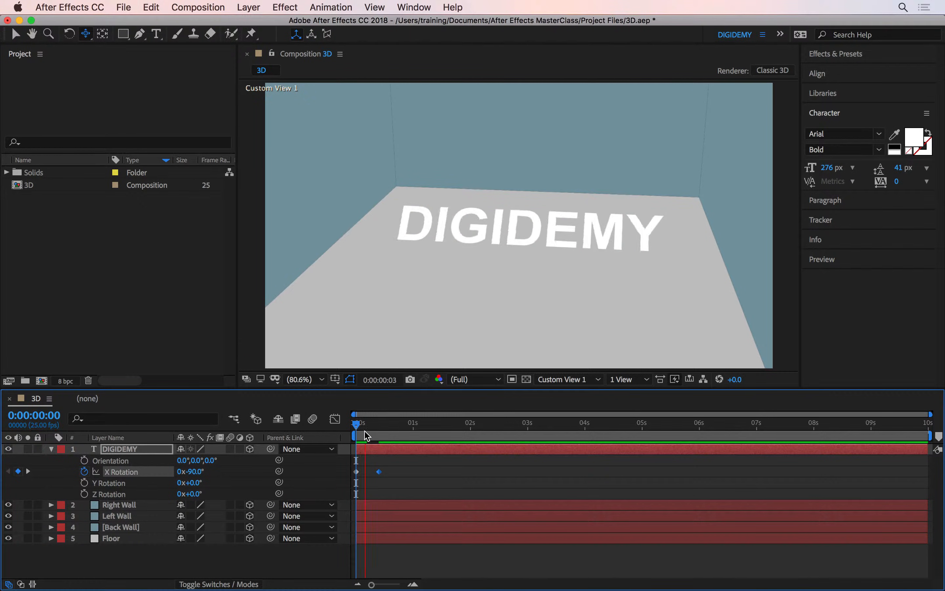
mouse_move(381, 426)
left_mouse_down()
mouse_move(357, 427)
mouse_move(374, 426)
left_mouse_up()
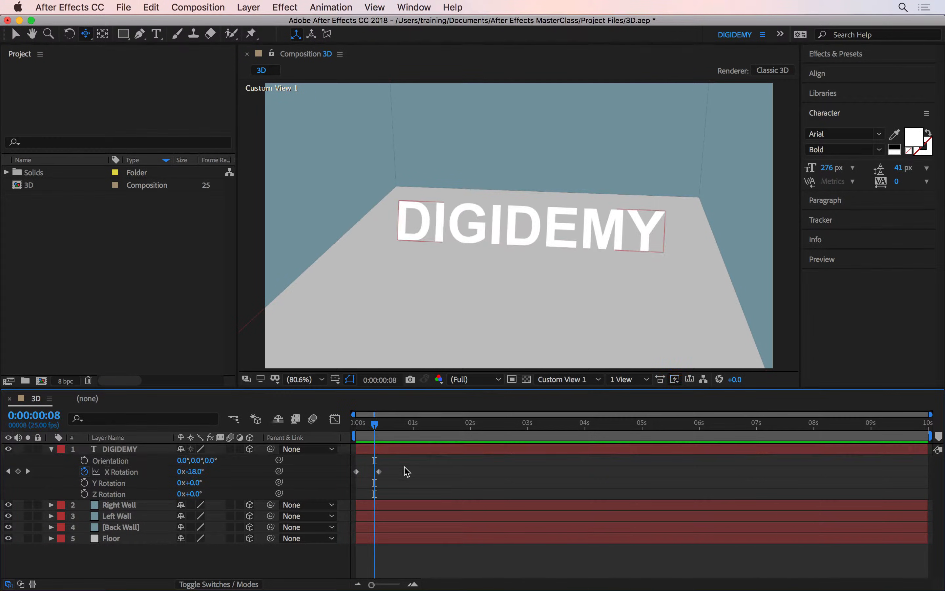
left_click_drag(398, 464, 350, 482)
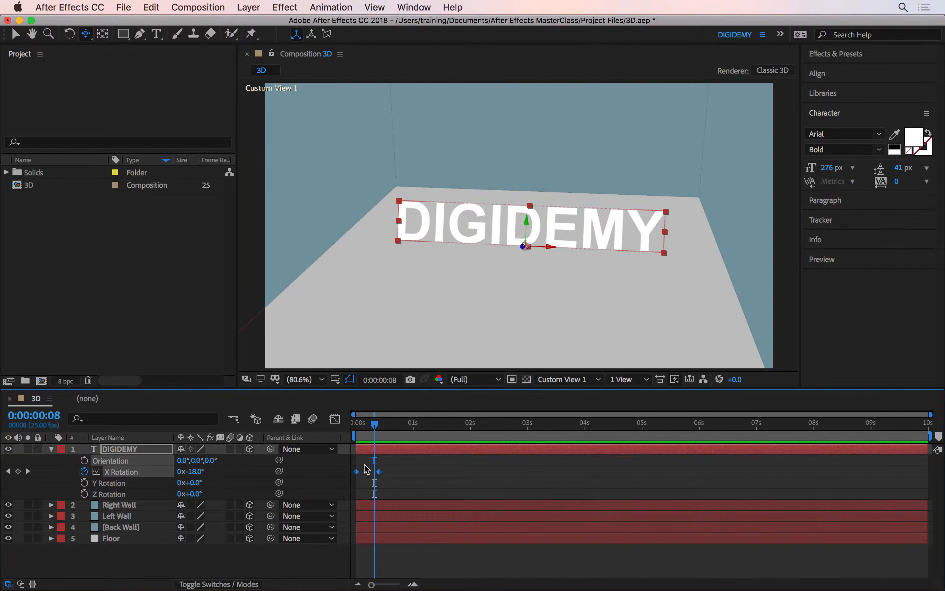
key("F9")
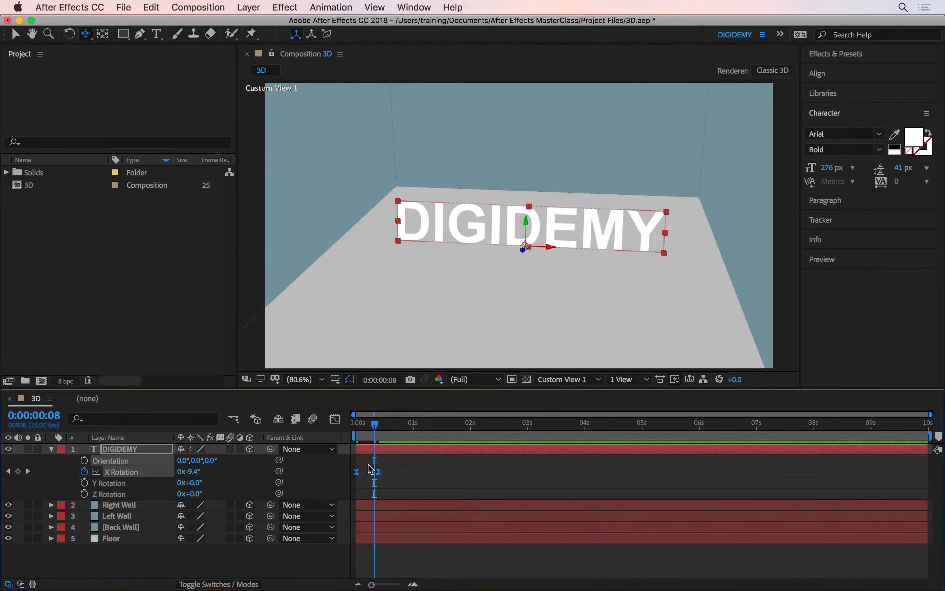
- Show the DIGIDEMY layer's X Rotation curve alone in the Graph Editor, with the playhead at the first frame
left_click(336, 420)
mouse_move(355, 425)
left_mouse_down()
mouse_move(372, 426)
mouse_move(357, 435)
left_mouse_up()
key("equal")
key("equal")
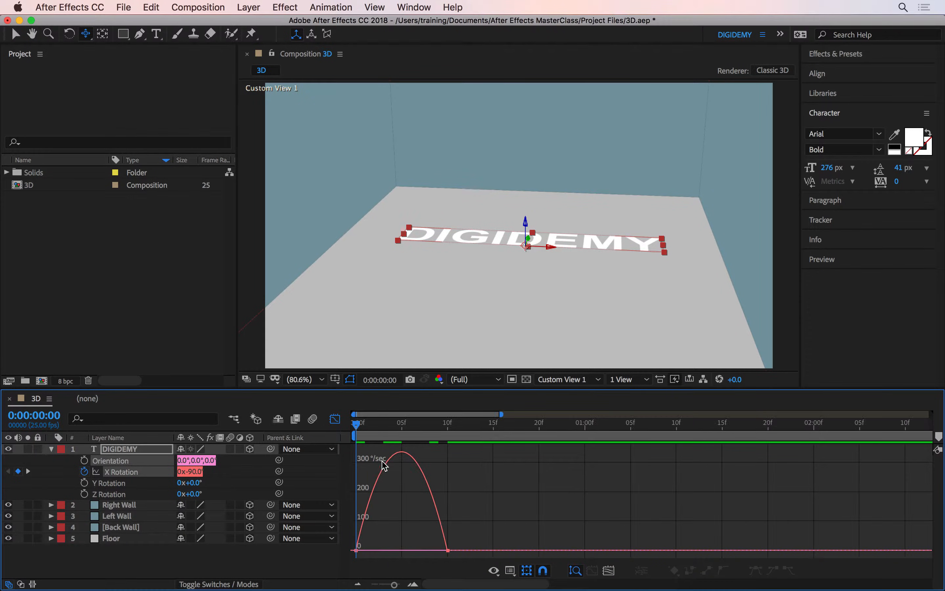
left_click(235, 472)
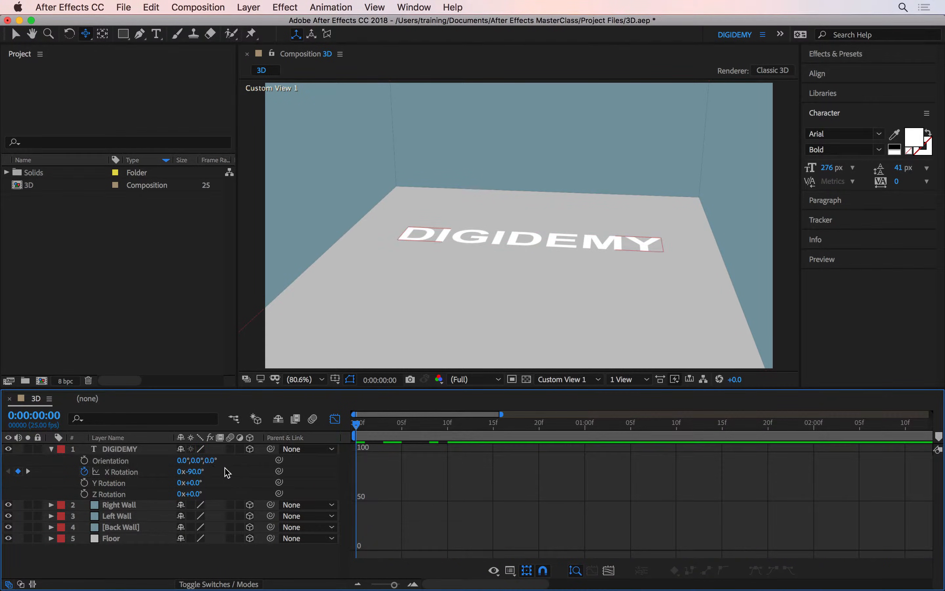
left_click(131, 472)
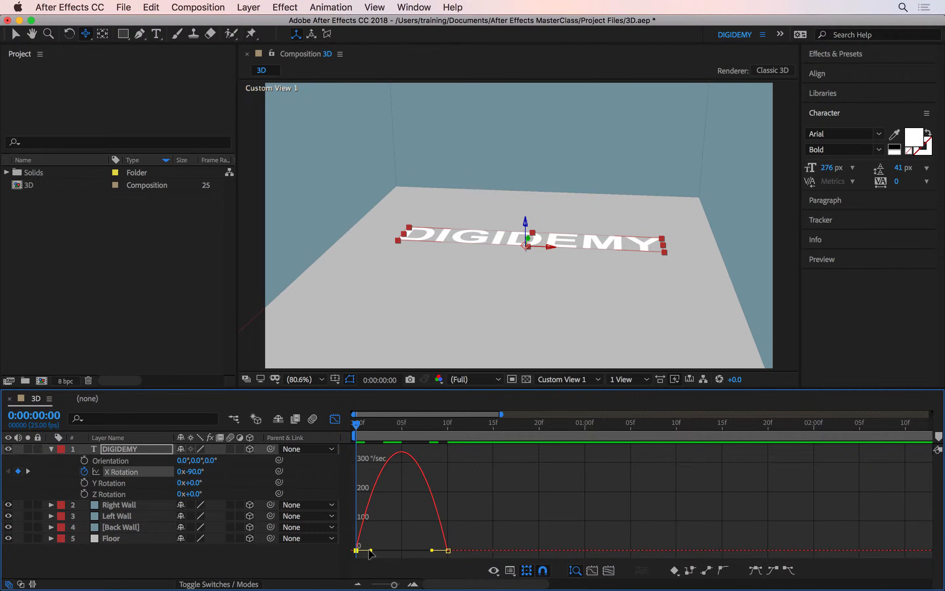
- Lengthen the ease handles of both X Rotation keyframes to about 71% influence and preview the sharper flip
left_click_drag(370, 551, 414, 550)
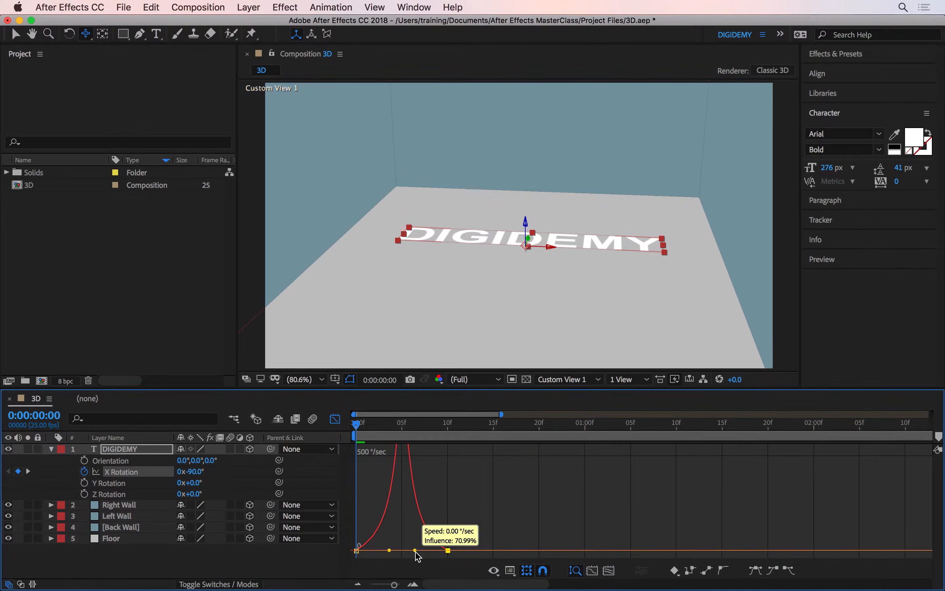
key("space")
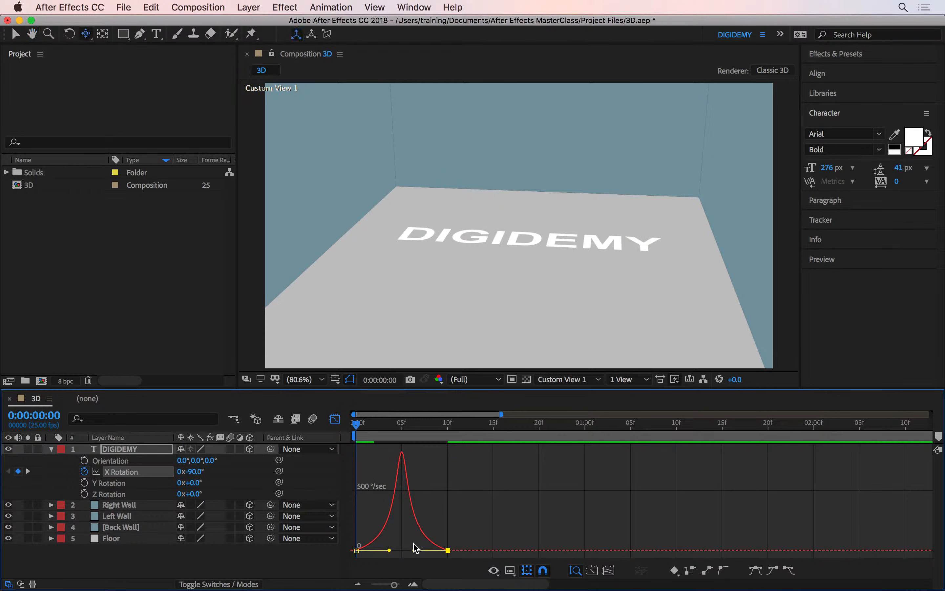
key("space")
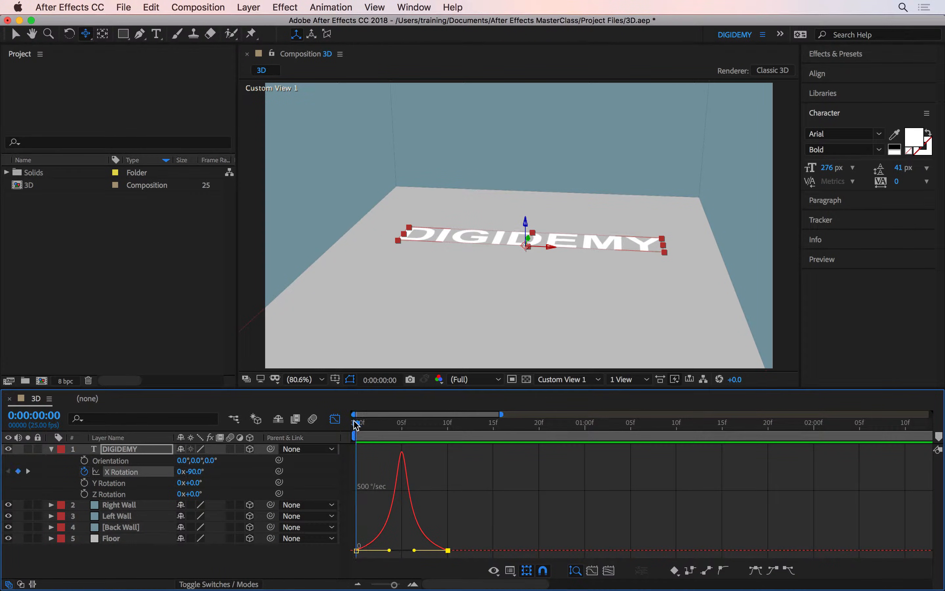
- Show the X Rotation value graph, pull the last keyframe's incoming handle above 0° to create an overshoot, and preview it
left_click(510, 570)
left_click(512, 462)
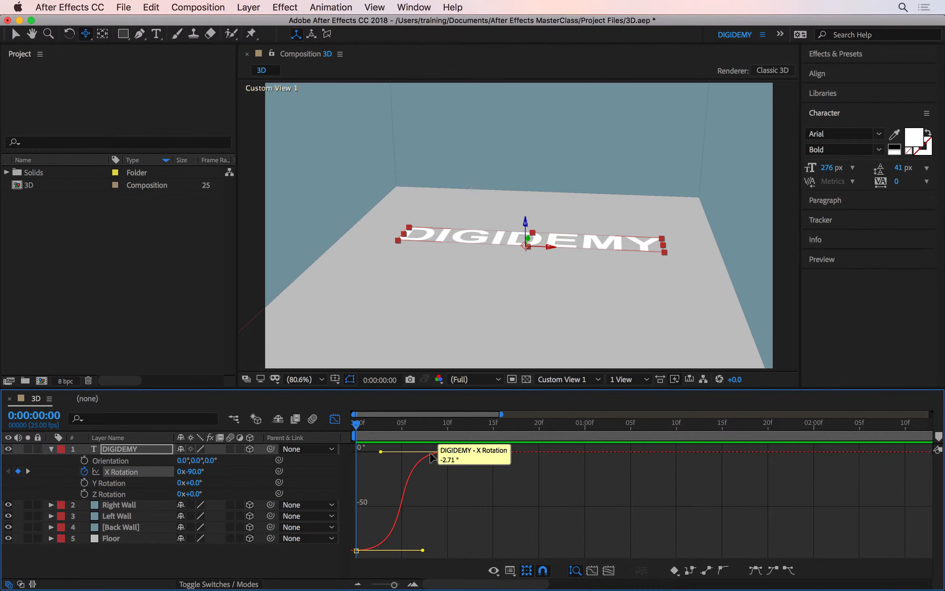
left_click_drag(382, 453, 339, 433)
key("space")
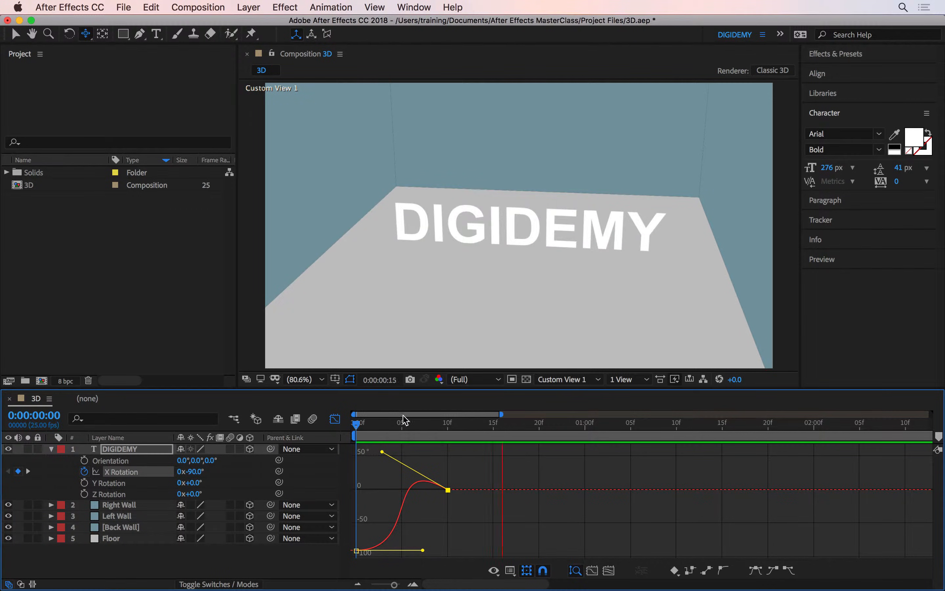
key("space")
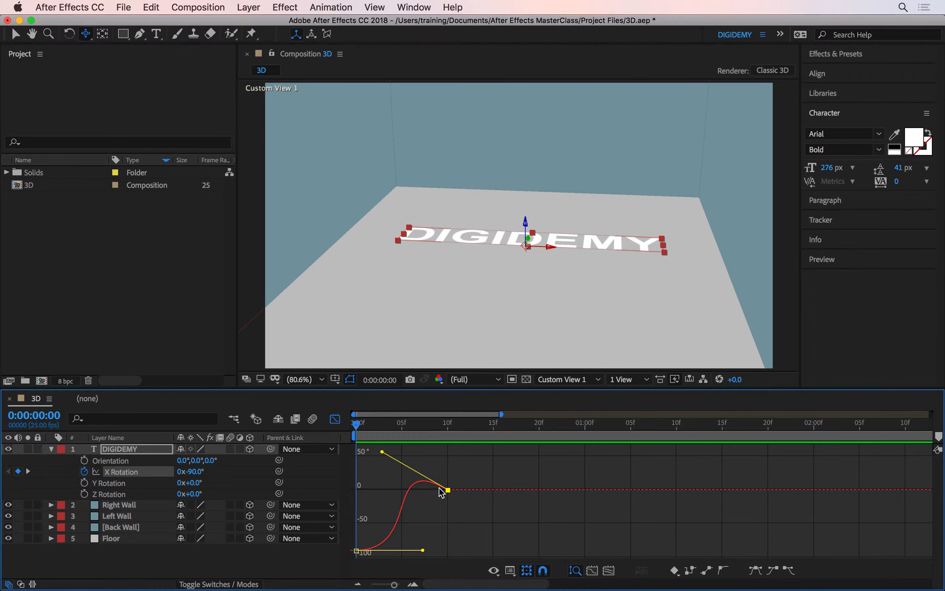
- Move the last X Rotation keyframe to frame 16, preview the slower flip, and close the Graph Editor
mouse_move(456, 493)
left_click_drag(448, 490, 504, 498)
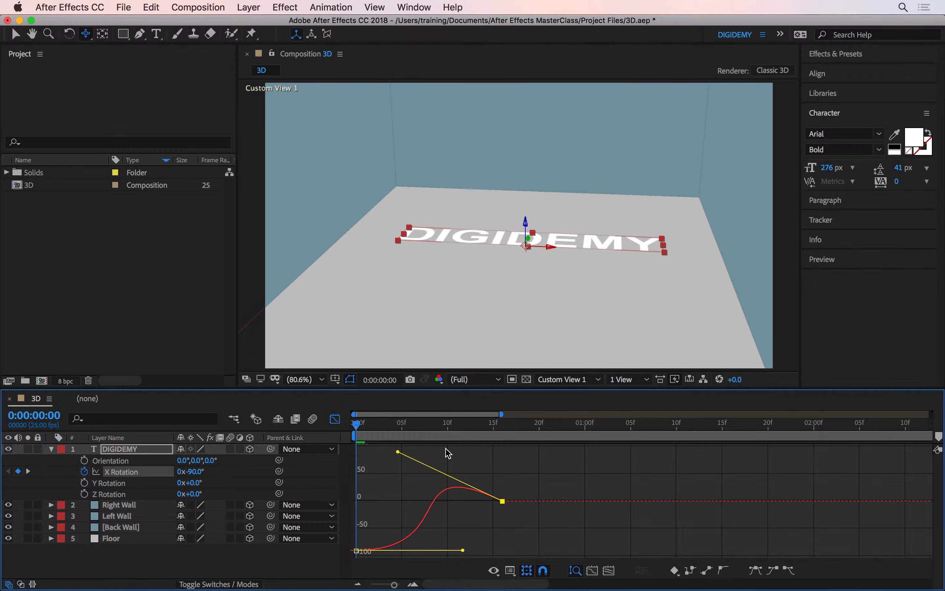
key("space")
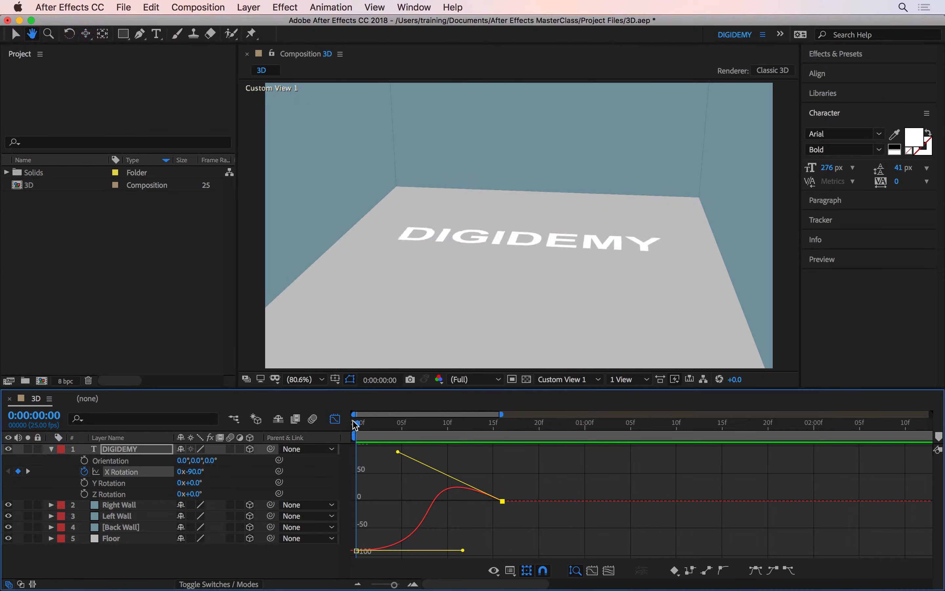
key("space")
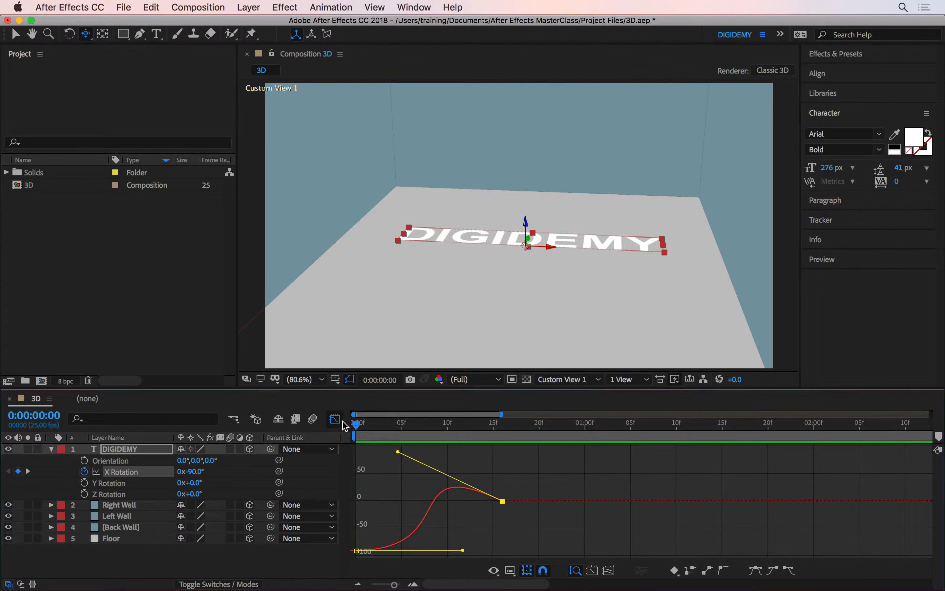
left_click(341, 420)
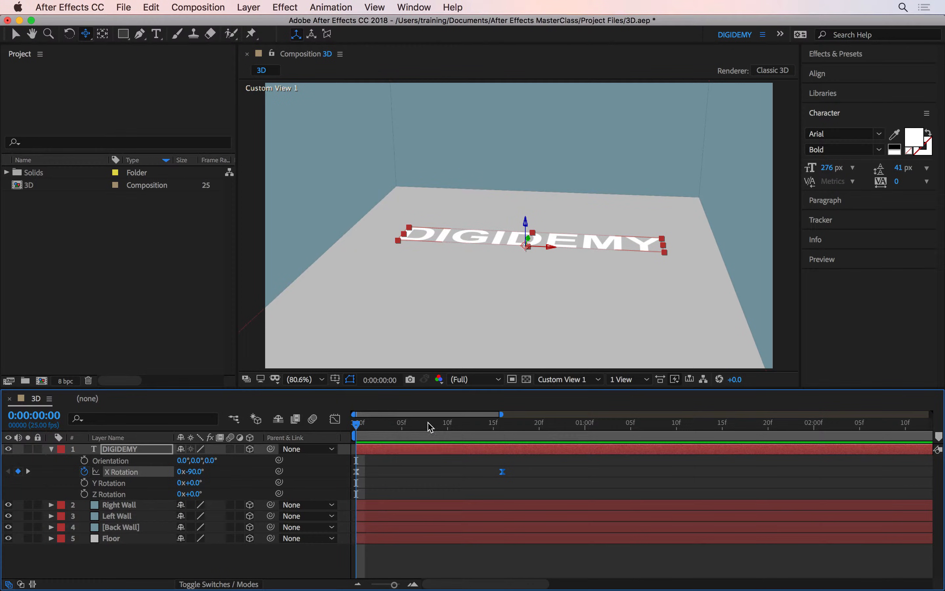
- Place the playhead at frame 17 and start a new light of type Point
left_click_drag(428, 426, 505, 434)
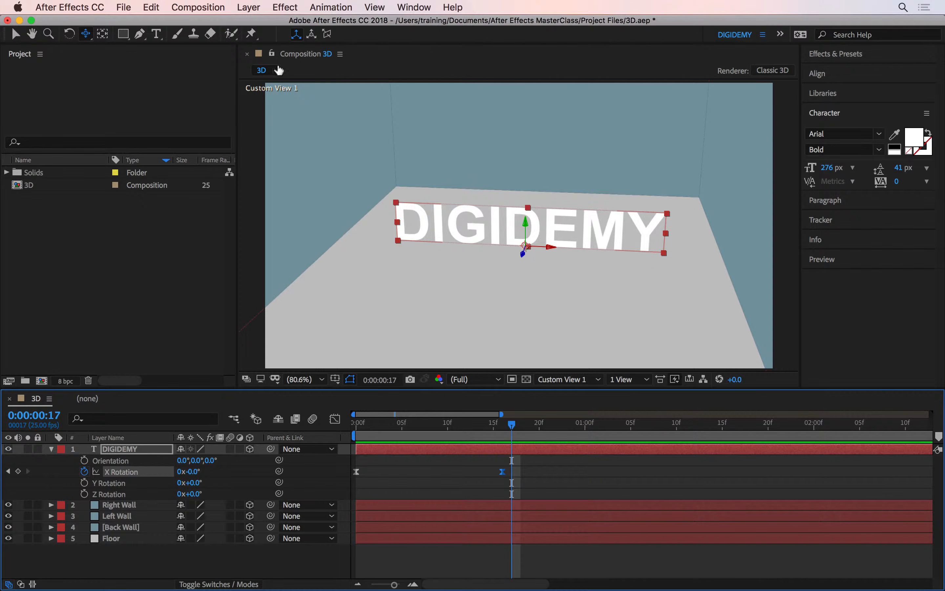
left_click(253, 6)
mouse_move(261, 23)
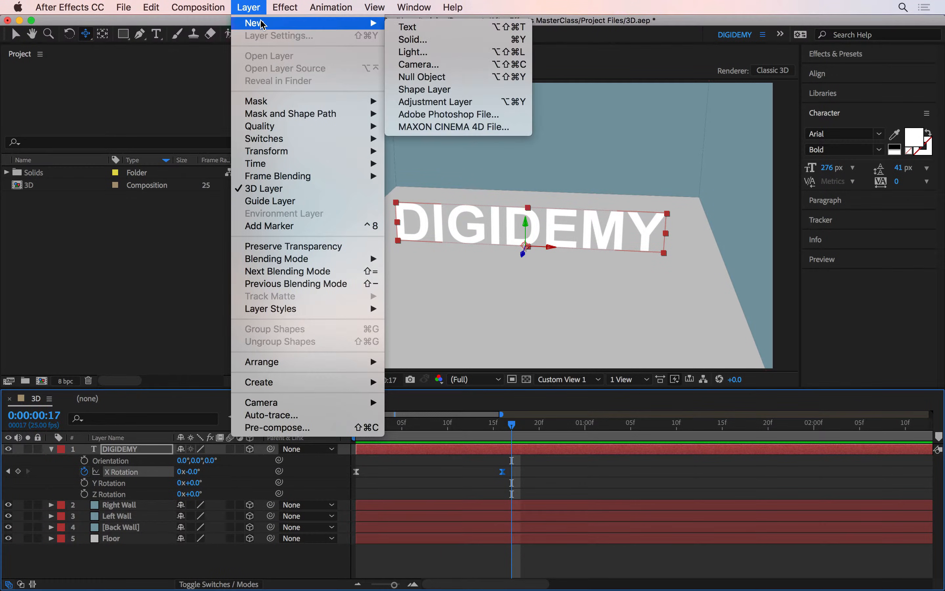
left_click(433, 54)
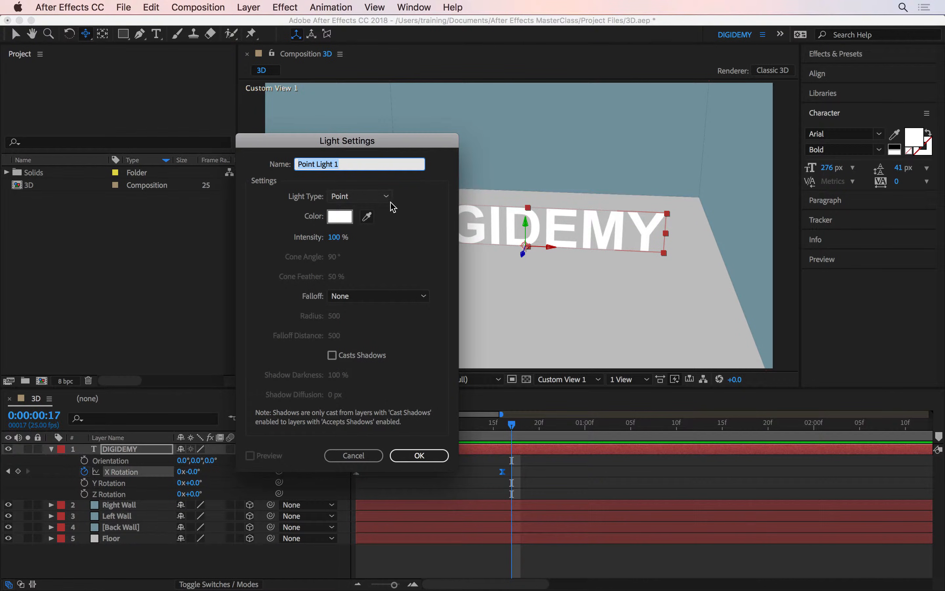
left_click(359, 197)
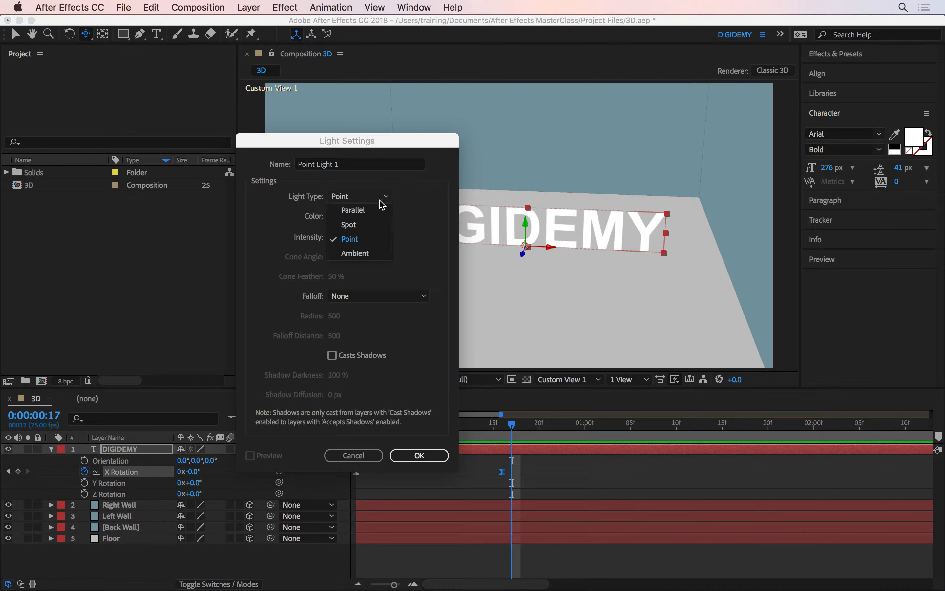
left_click(374, 246)
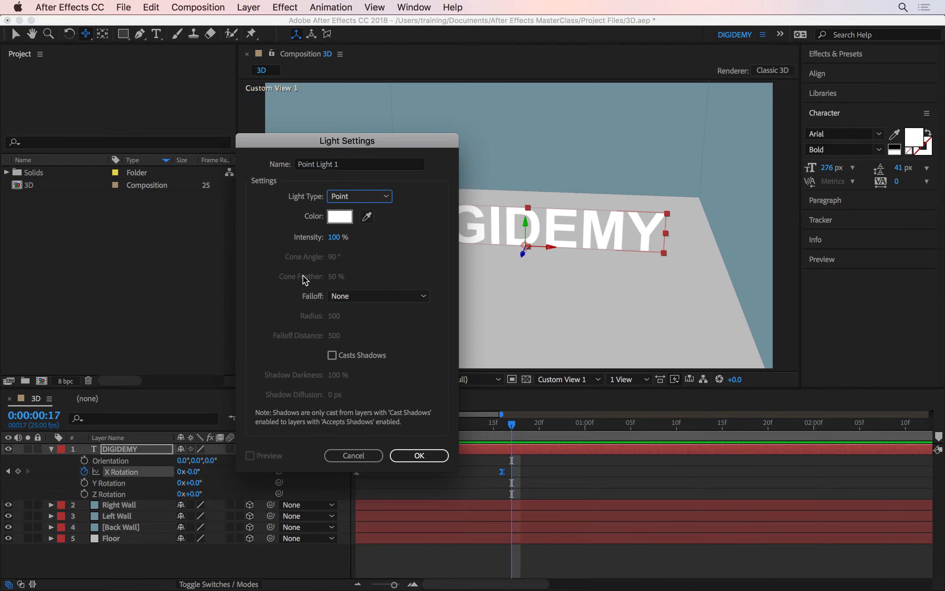
left_click(381, 197)
left_click(373, 224)
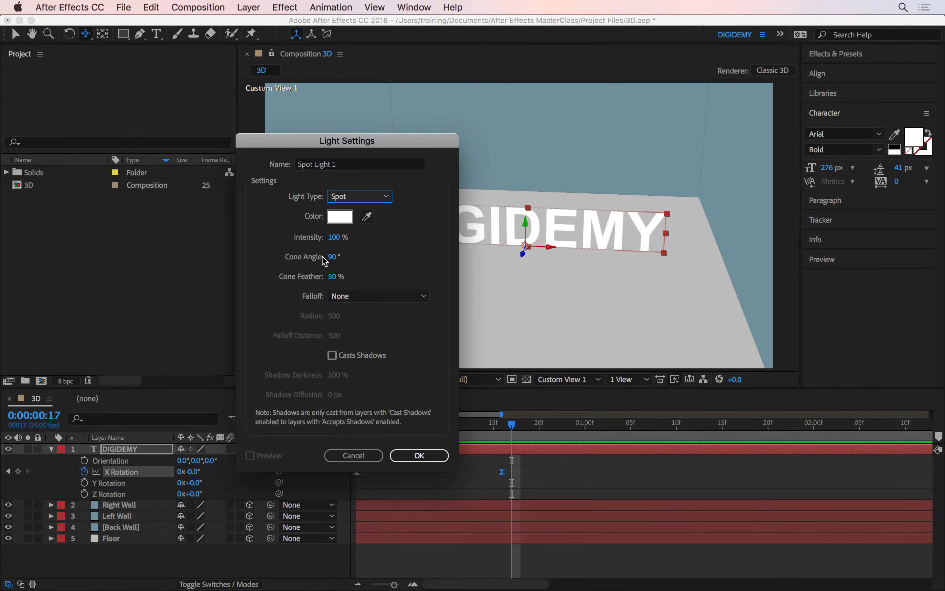
left_click(376, 202)
left_click(362, 240)
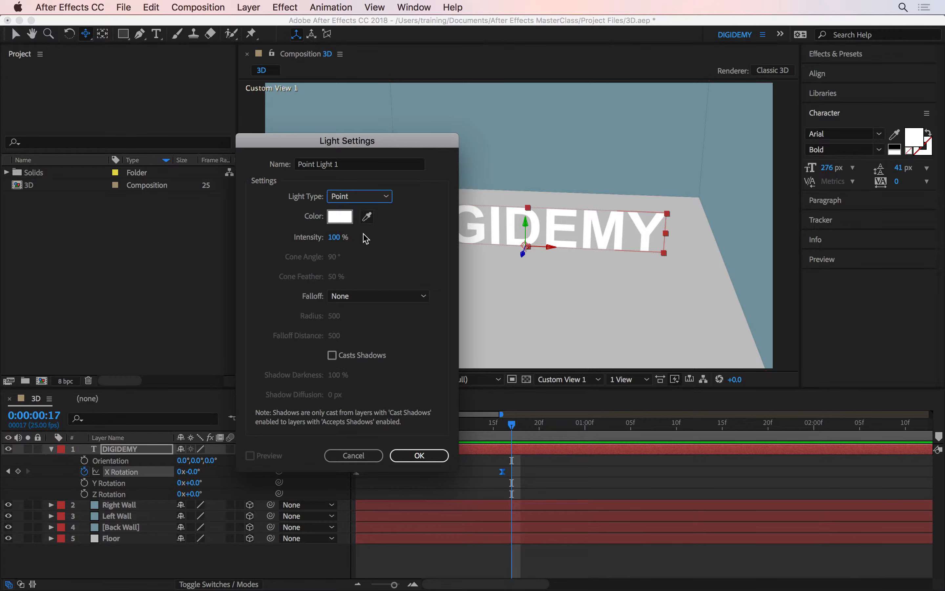
- Create the point light with Casts Shadows enabled and raise it along its Y axis high above the DIGIDEMY text
left_click(353, 355)
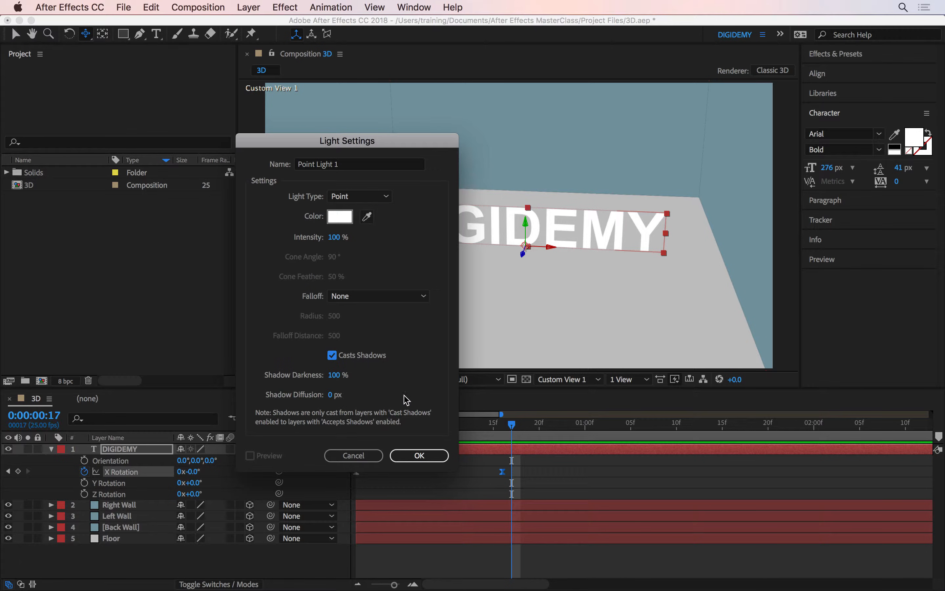
left_click(416, 456)
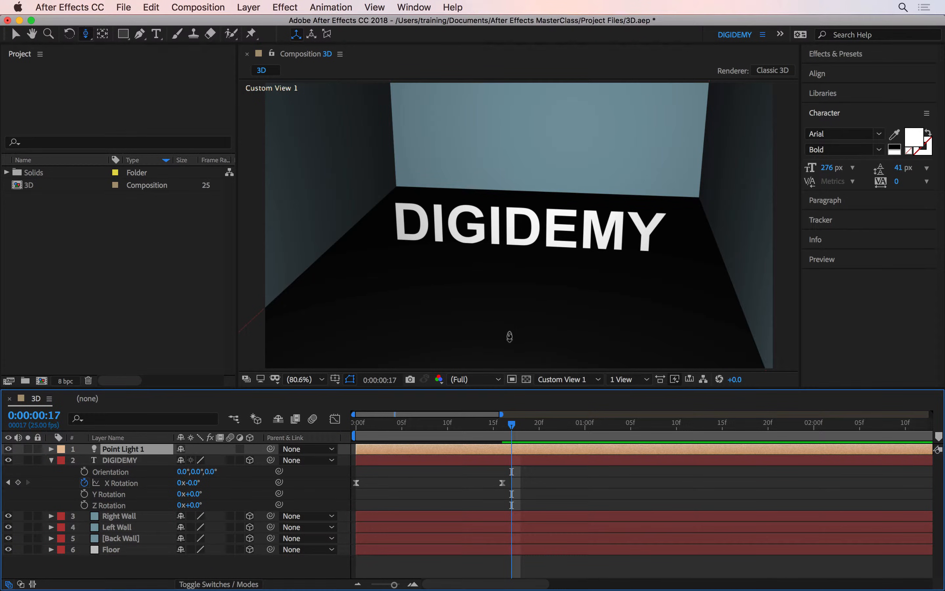
left_click_drag(509, 336, 482, 311)
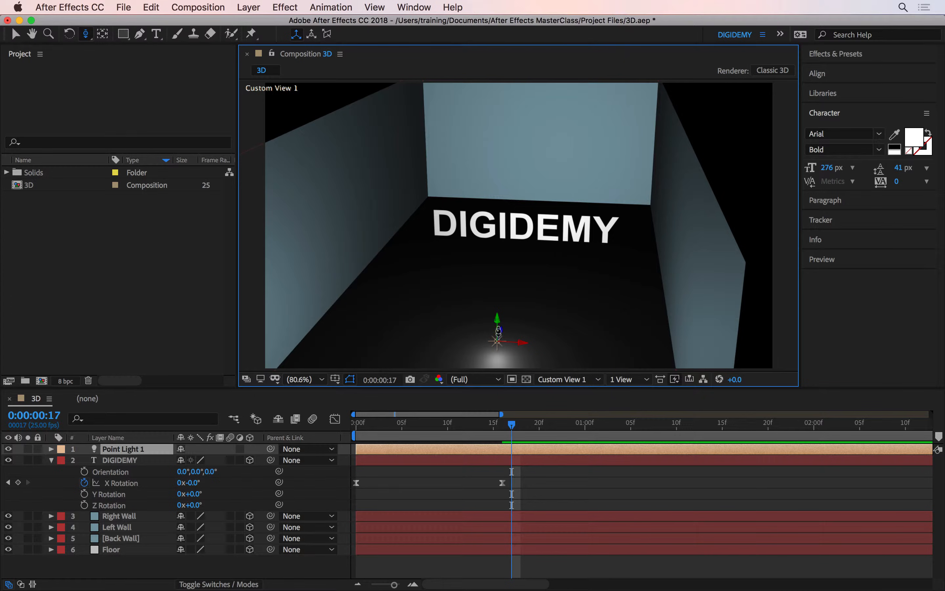
key("v")
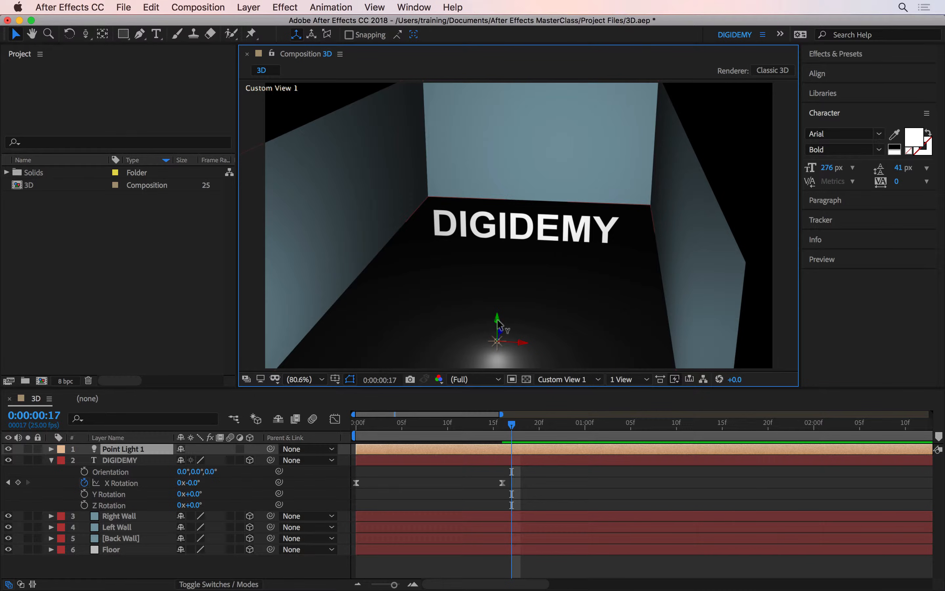
left_click_drag(499, 324, 506, 133)
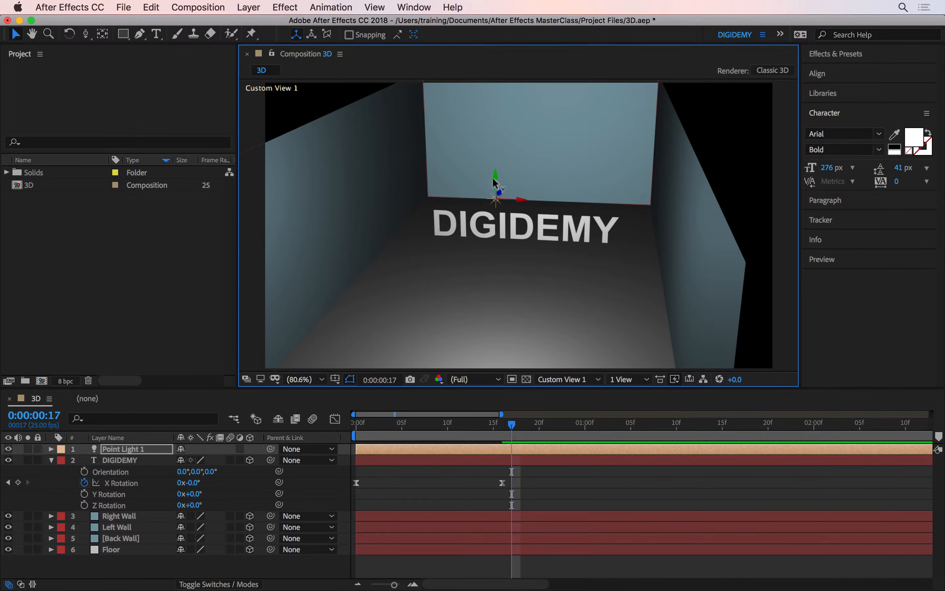
left_click_drag(497, 181, 494, 93)
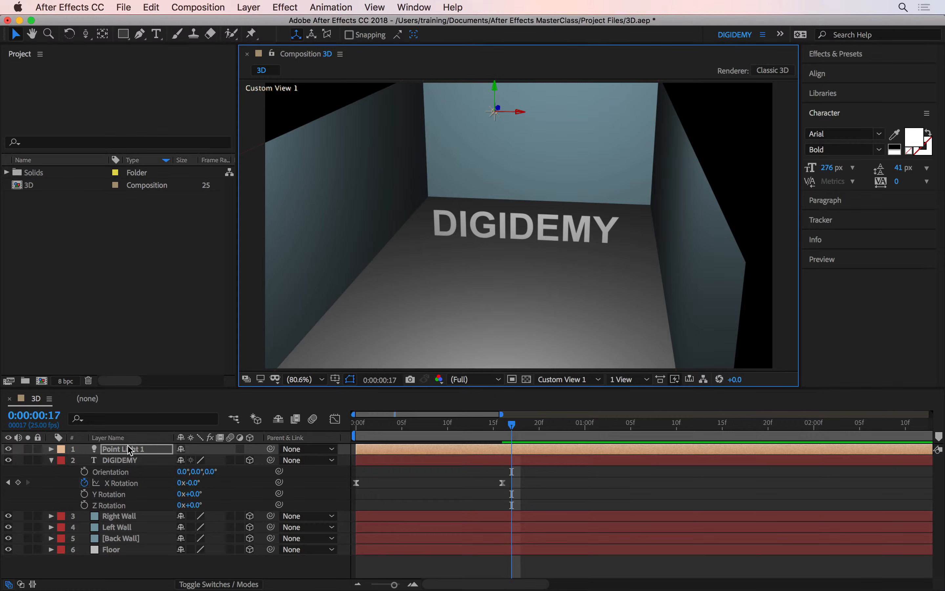
- Check the point light's shadow setting and turn on Casts Shadows in the DIGIDEMY layer's Material Options
double_click(138, 449)
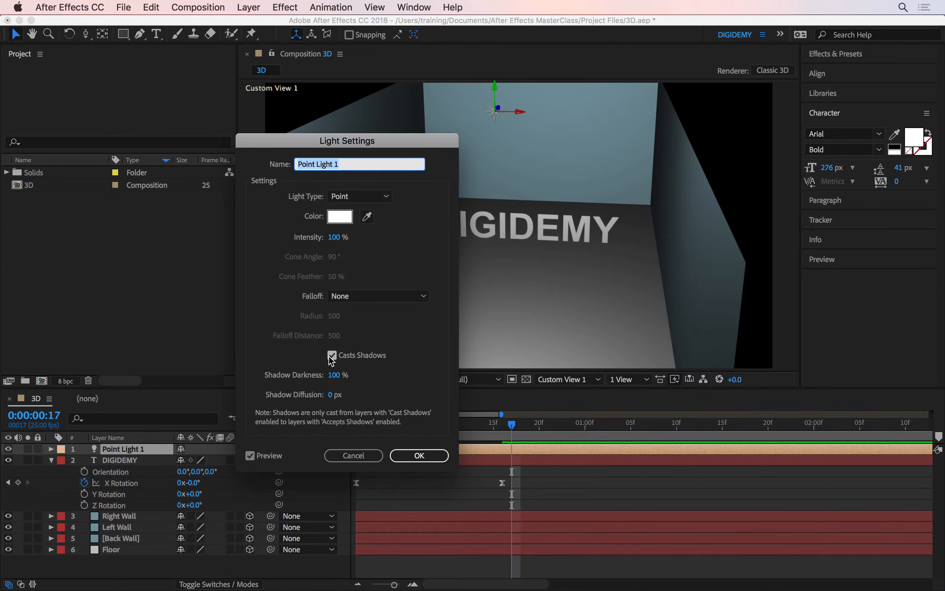
left_click(419, 455)
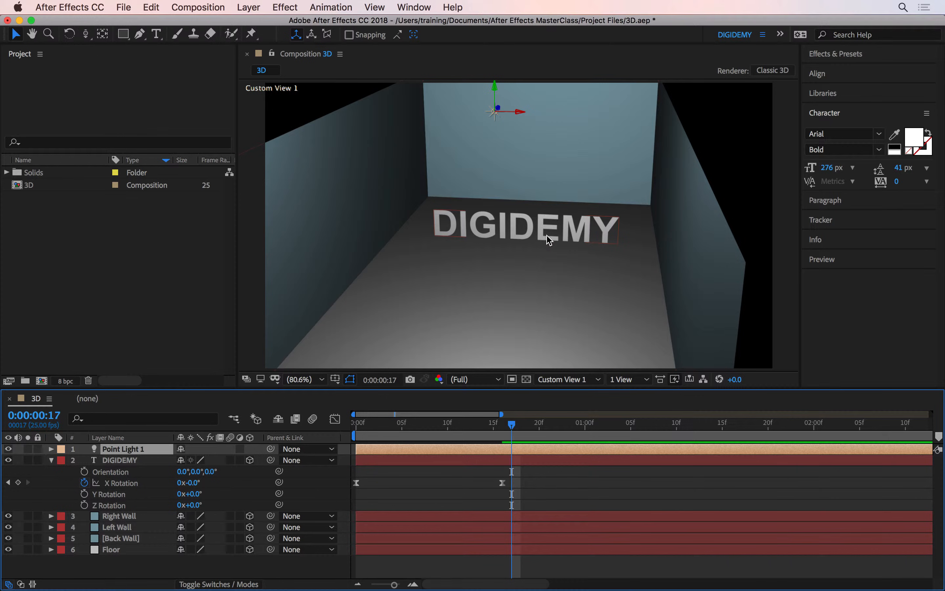
left_click(51, 460)
left_click(52, 460)
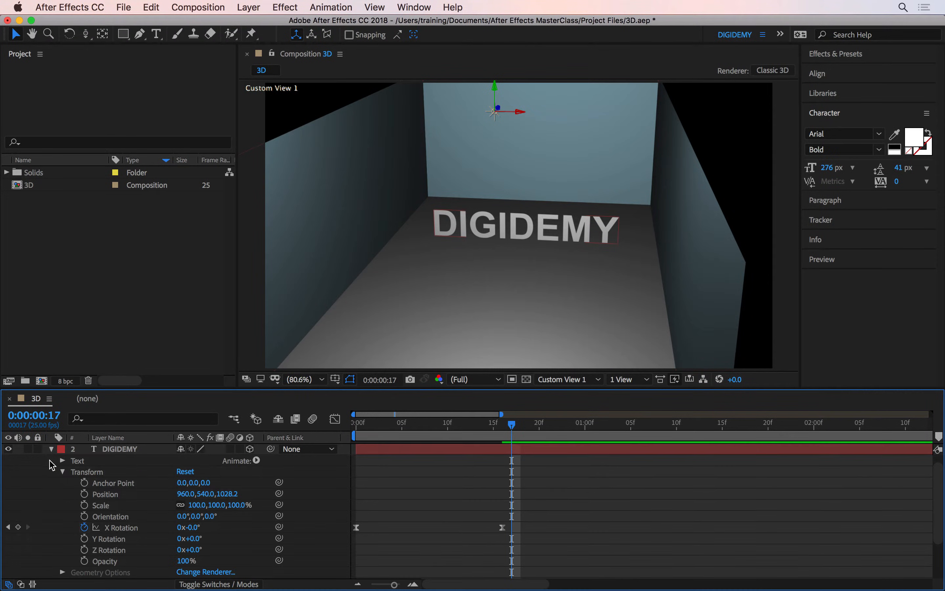
left_click(63, 473)
left_click(97, 506)
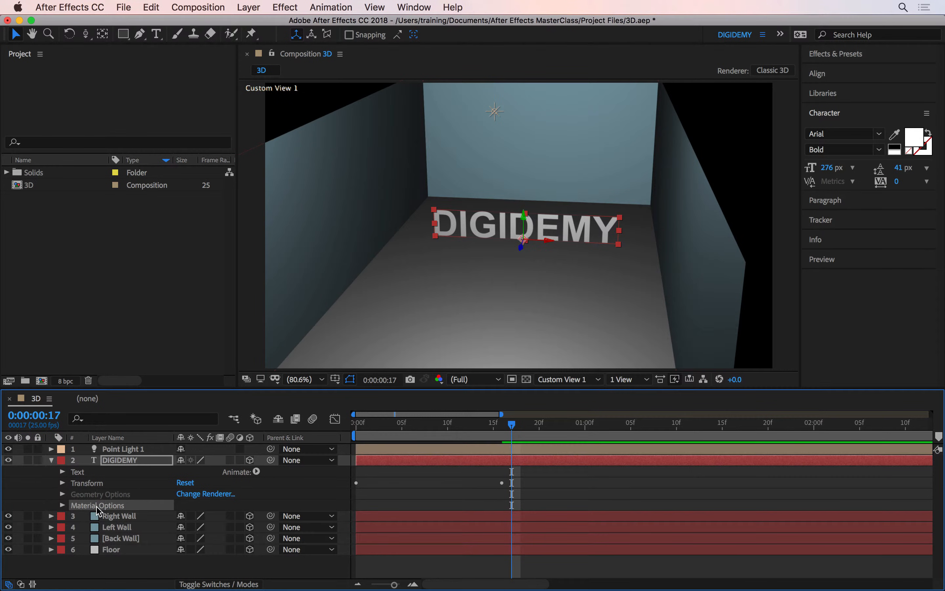
left_click(62, 505)
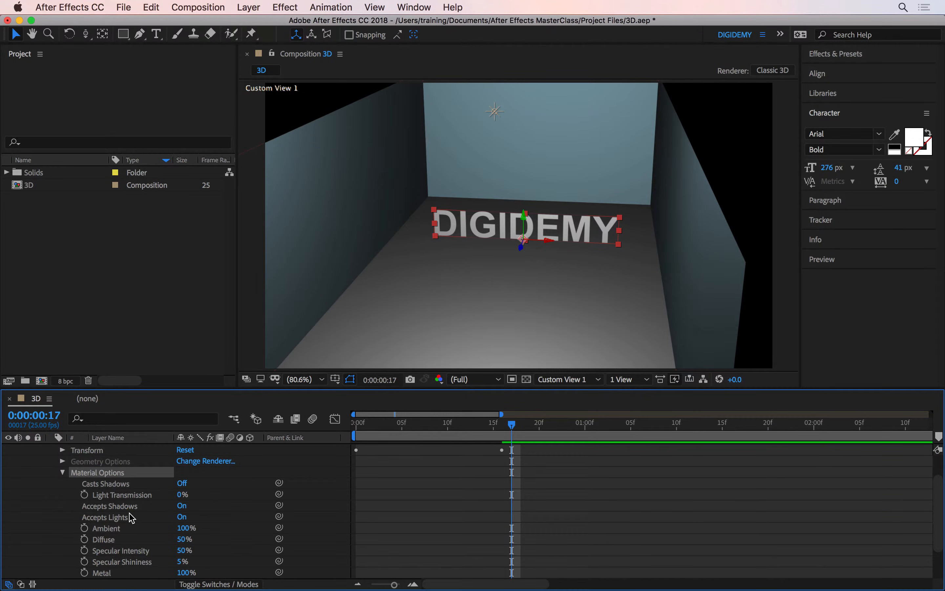
left_click(116, 485)
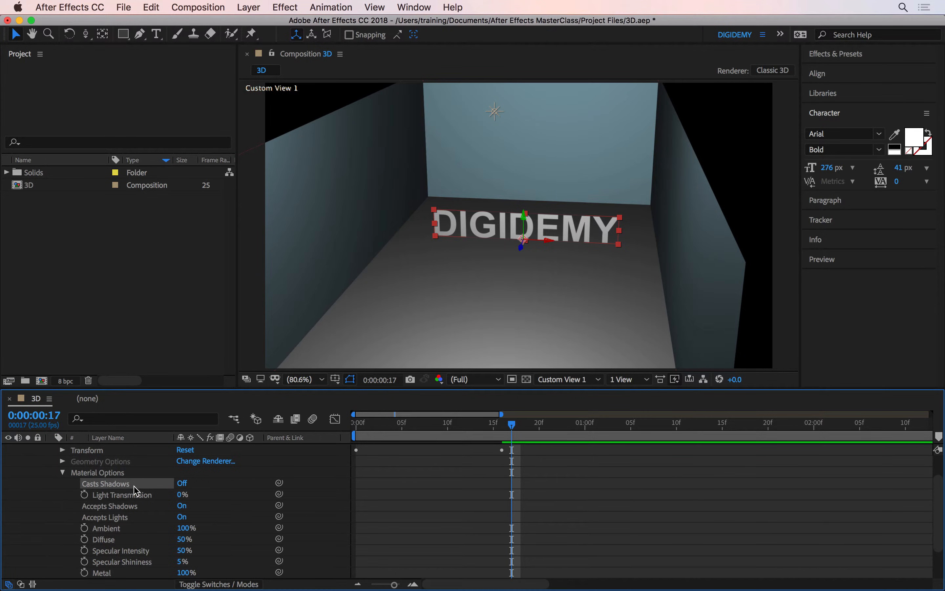
left_click(182, 483)
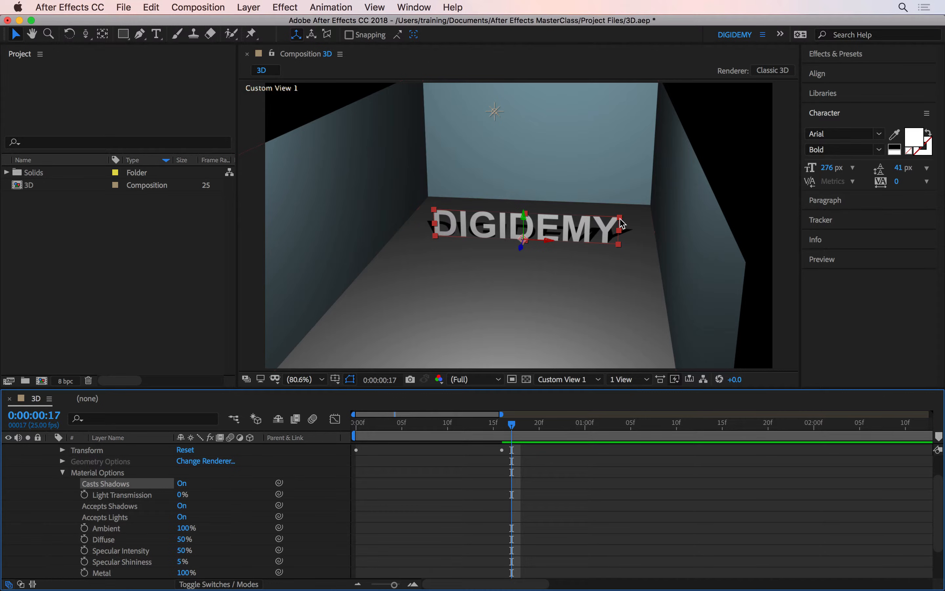
- Lower the point light slightly along its Y axis and inspect the text's shadows on the floor from a close, angled view
left_click(495, 113)
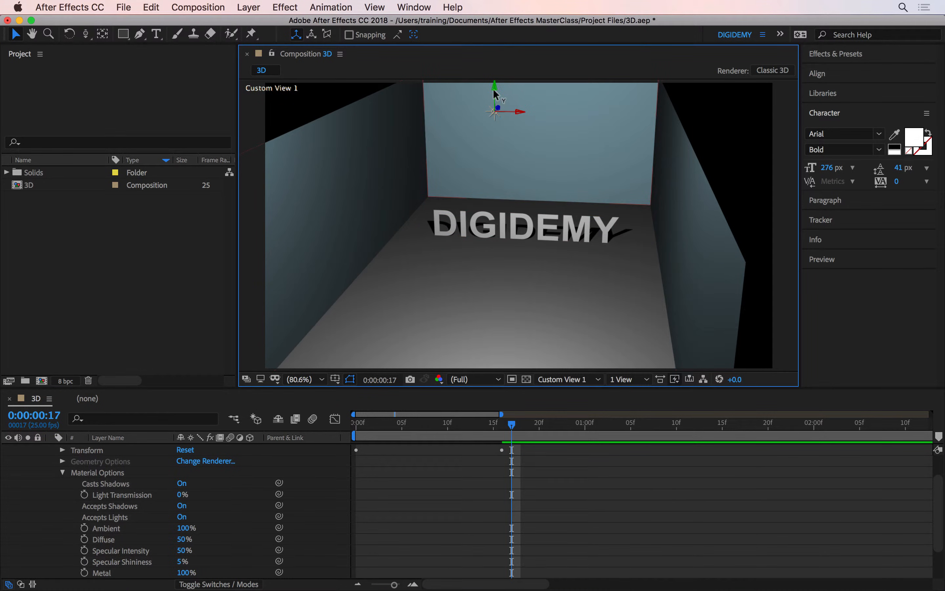
mouse_move(494, 93)
left_mouse_down()
mouse_move(475, 285)
mouse_move(496, 269)
mouse_move(493, 297)
mouse_move(490, 74)
mouse_move(499, 98)
left_mouse_up()
key("c")
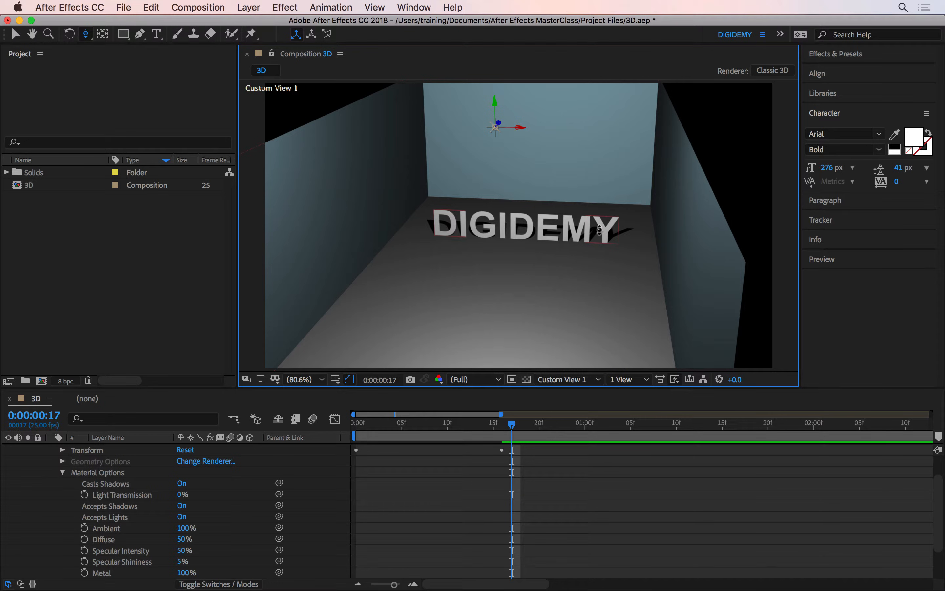
left_click_drag(595, 231, 909, 231)
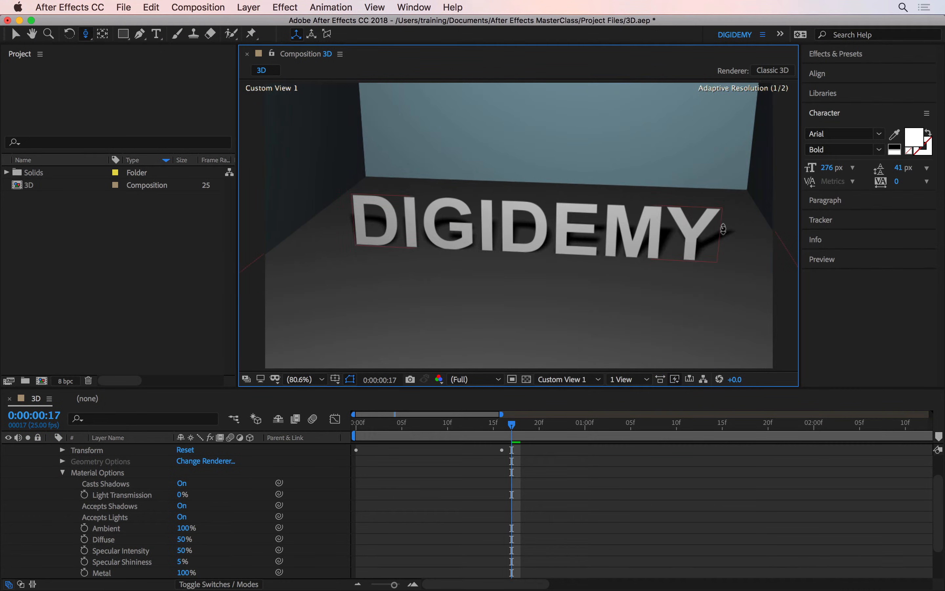
left_click_drag(679, 242, 721, 242)
key("c")
key("c")
key("c")
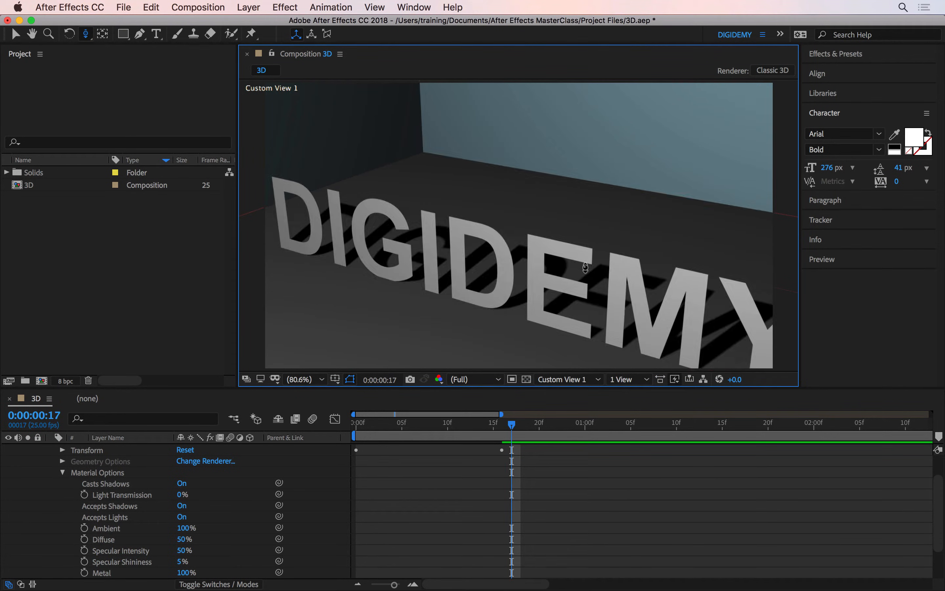
key("c")
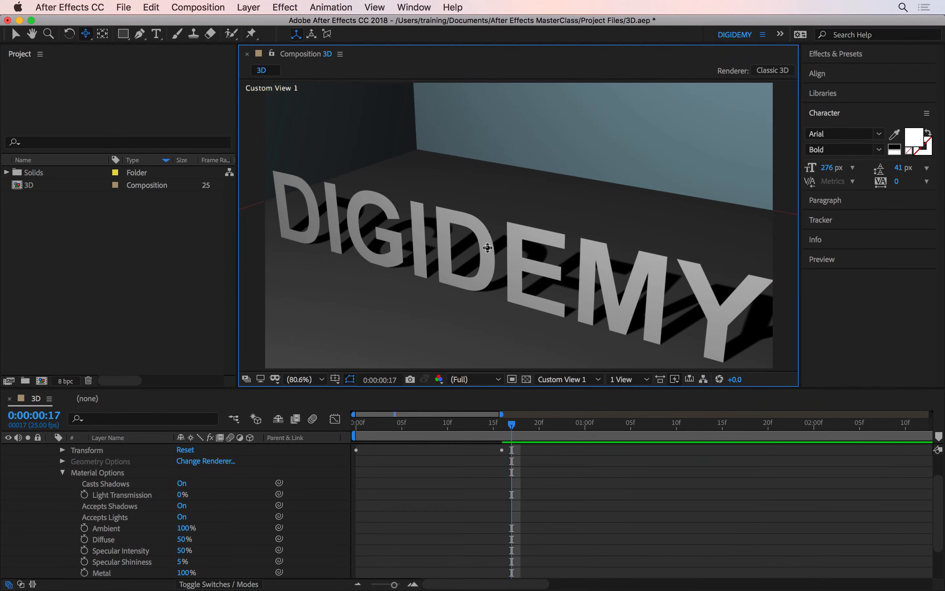
- Open the settings of Point Light 1 and lower its Shadow Darkness to 54%
scroll(253, 469, "up", 3)
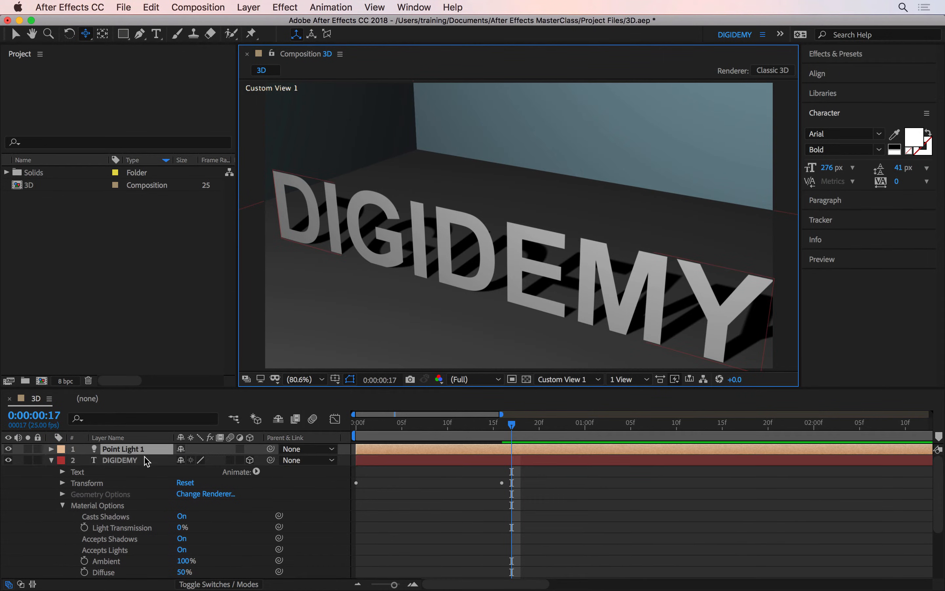
left_click(134, 450)
double_click(133, 449)
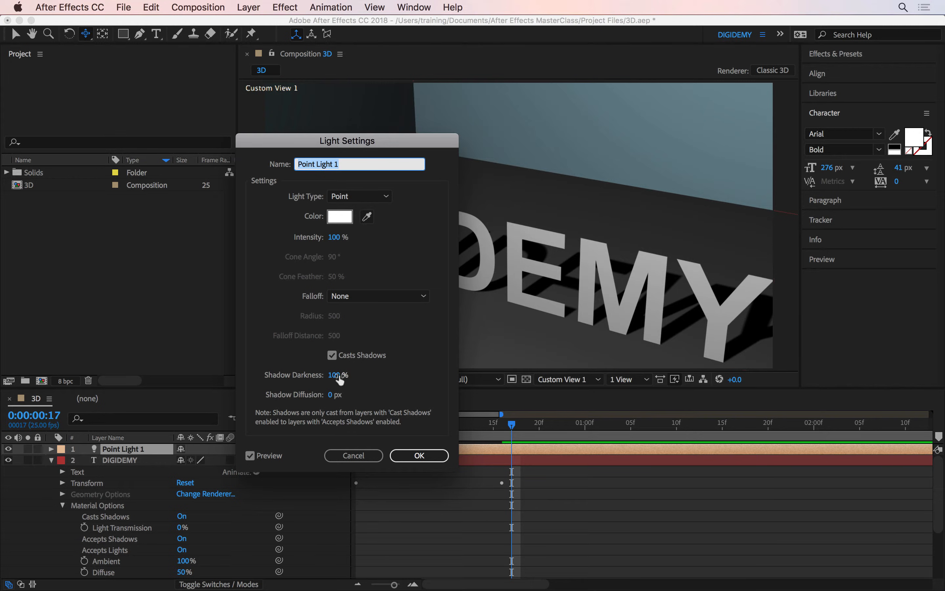
left_click_drag(339, 379, 320, 379)
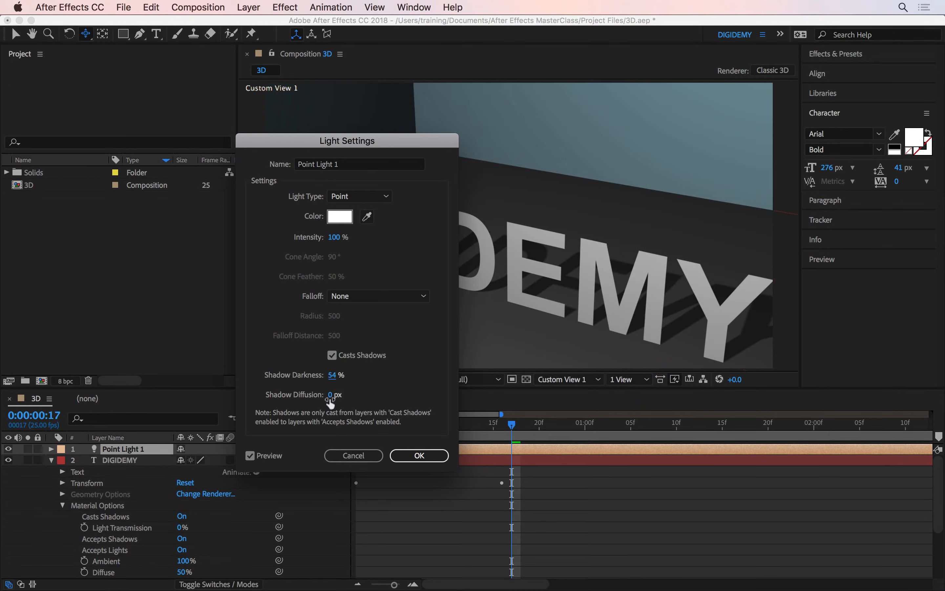
- Try out higher Shadow Diffusion values for the point light and return it to 0 px
left_click_drag(333, 397, 366, 397)
left_click_drag(333, 395, 321, 397)
left_click_drag(332, 395, 394, 393)
left_click_drag(341, 396, 326, 395)
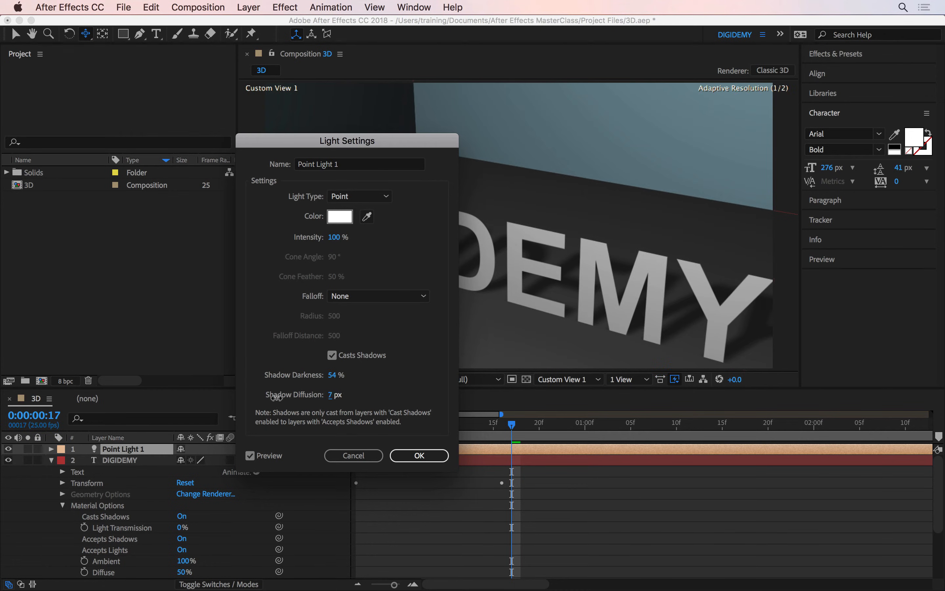
- Set the point light's Shadow Darkness to 75% and apply the light settings
left_click(334, 375)
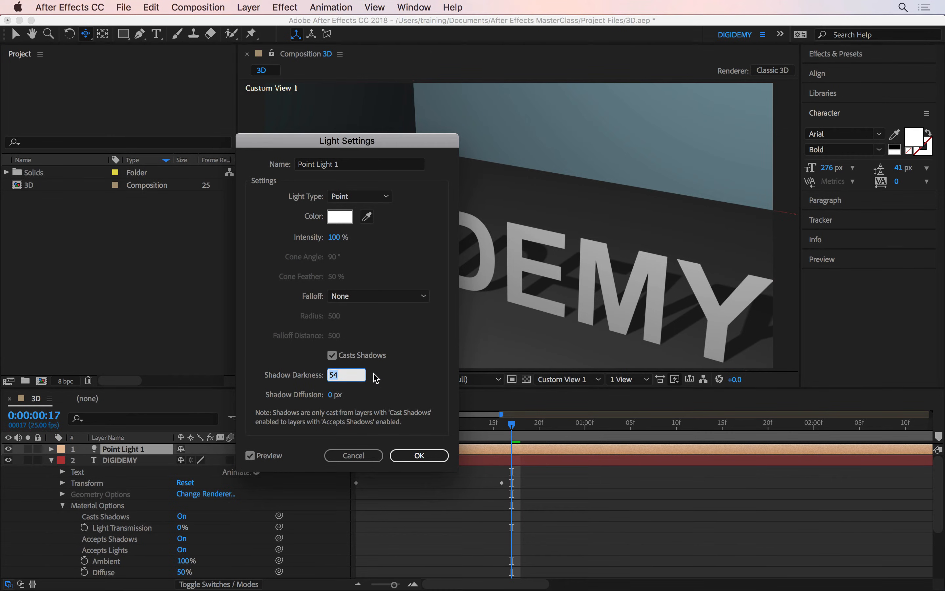
type("75")
key("Return")
key("Return")
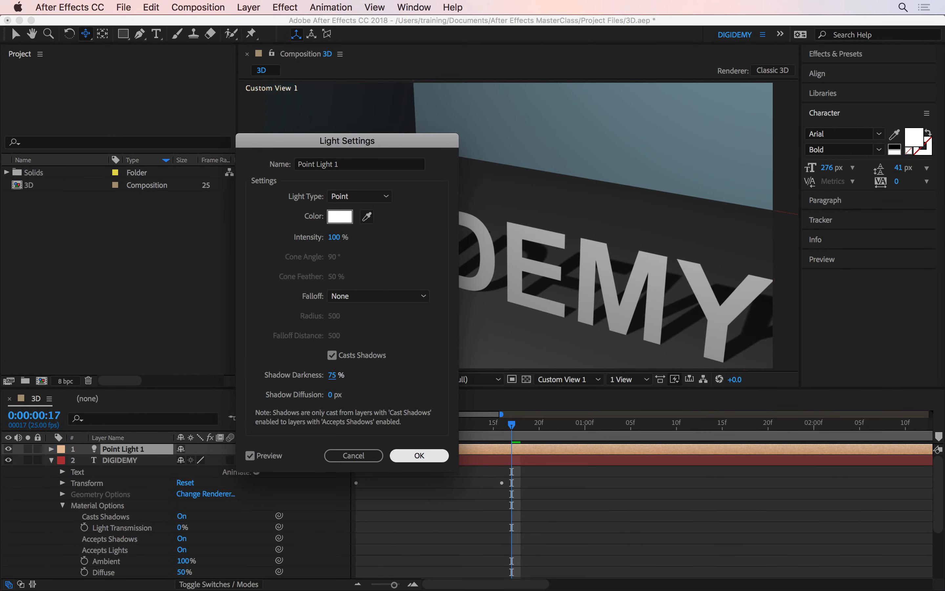
- Return the playhead to the first frame and reveal the DIGIDEMY layer's Transform properties
key("Home")
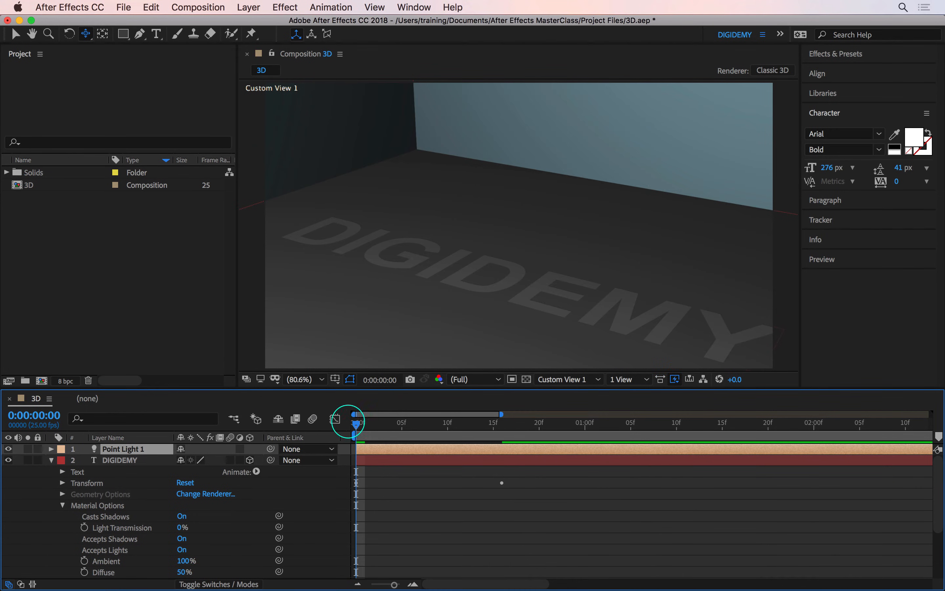
left_click_drag(357, 424, 299, 426)
left_click(129, 460)
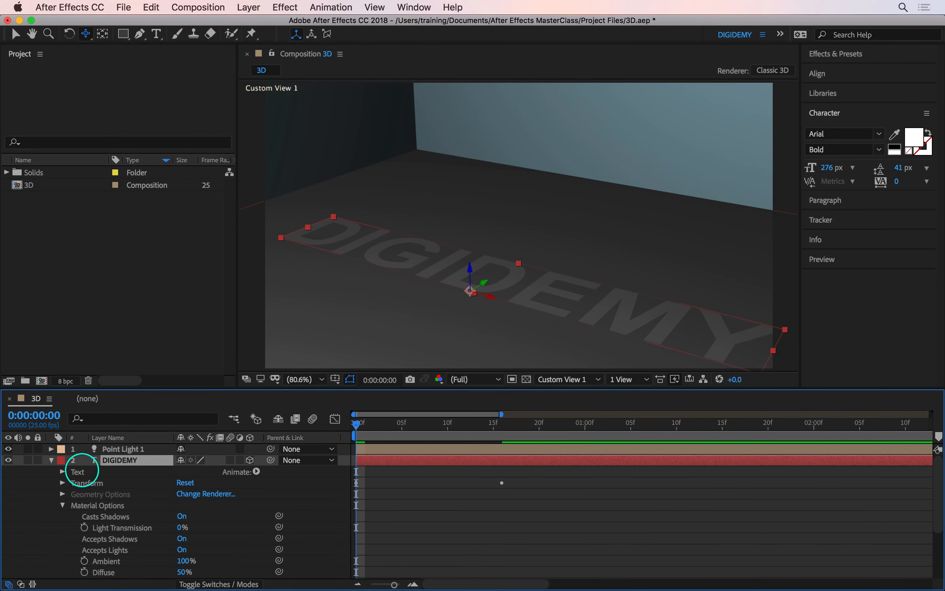
left_click(63, 483)
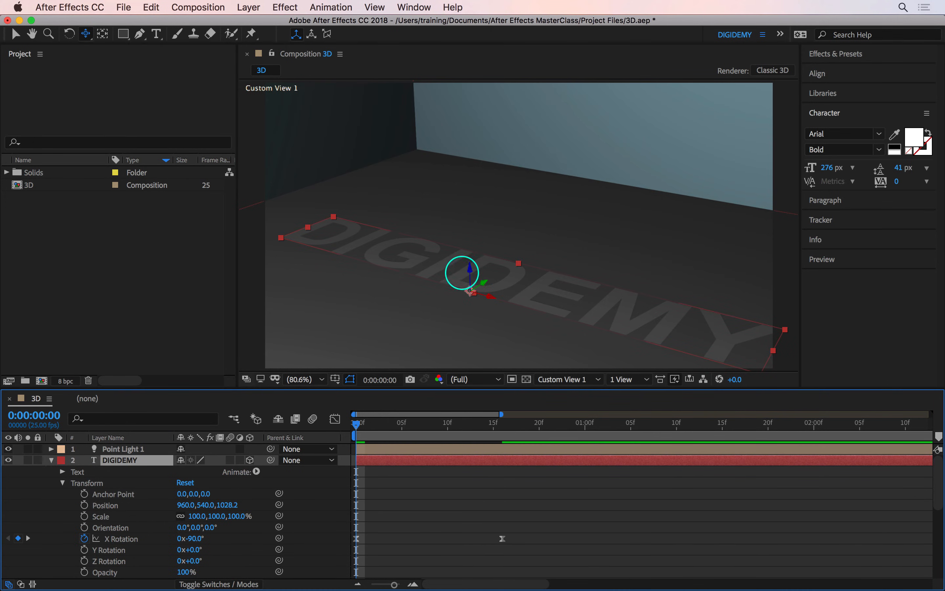
- Lift the DIGIDEMY text off the floor and shift it forward to about 960, 441, 952, and switch to World Axis Mode
key("v")
left_click_drag(471, 268, 469, 271)
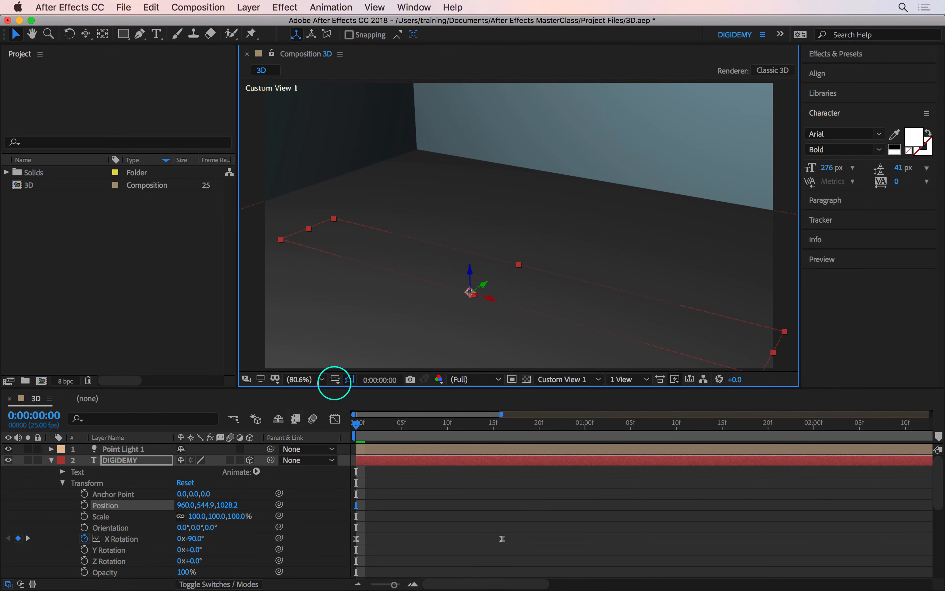
left_click_drag(470, 292, 468, 250)
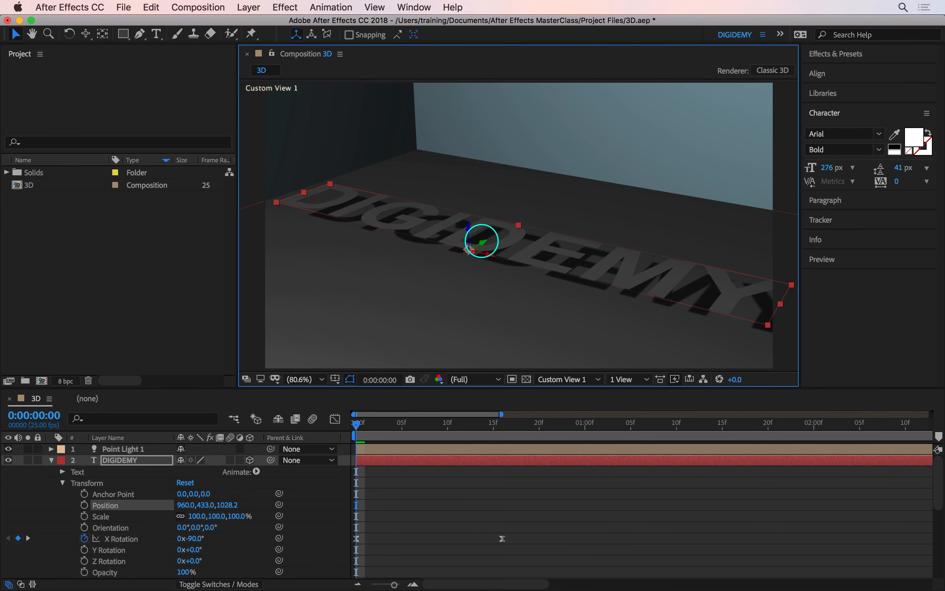
left_click_drag(469, 249, 450, 264)
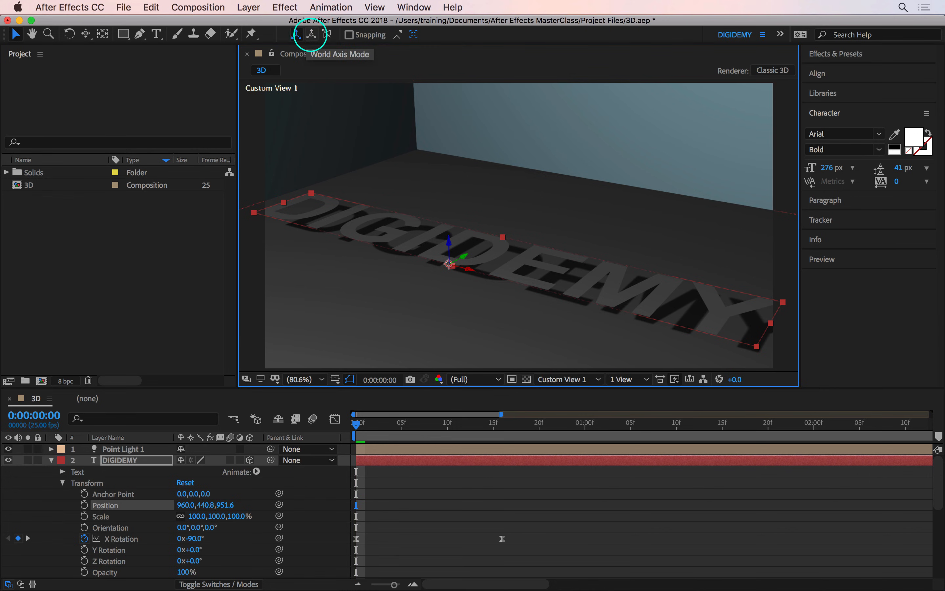
left_click(311, 34)
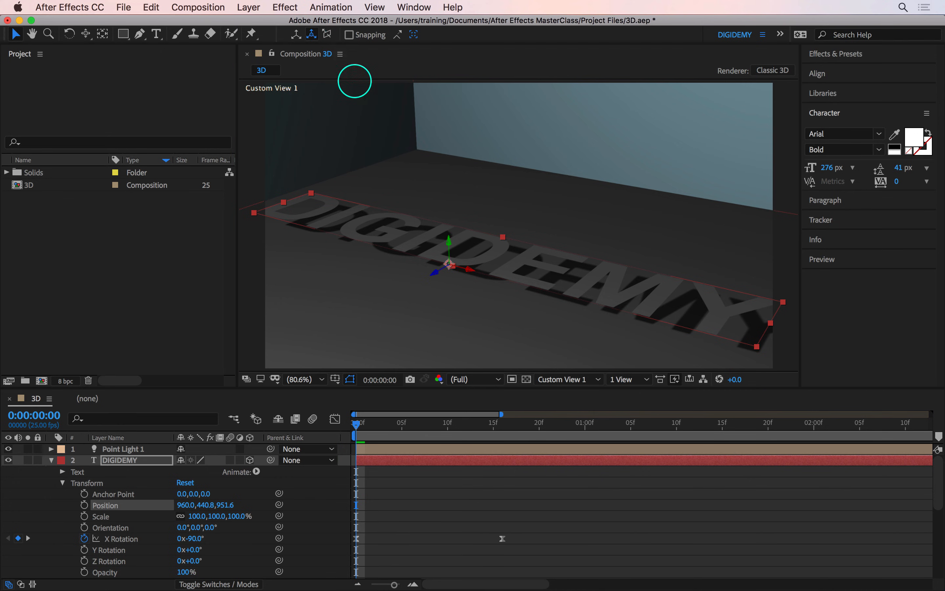